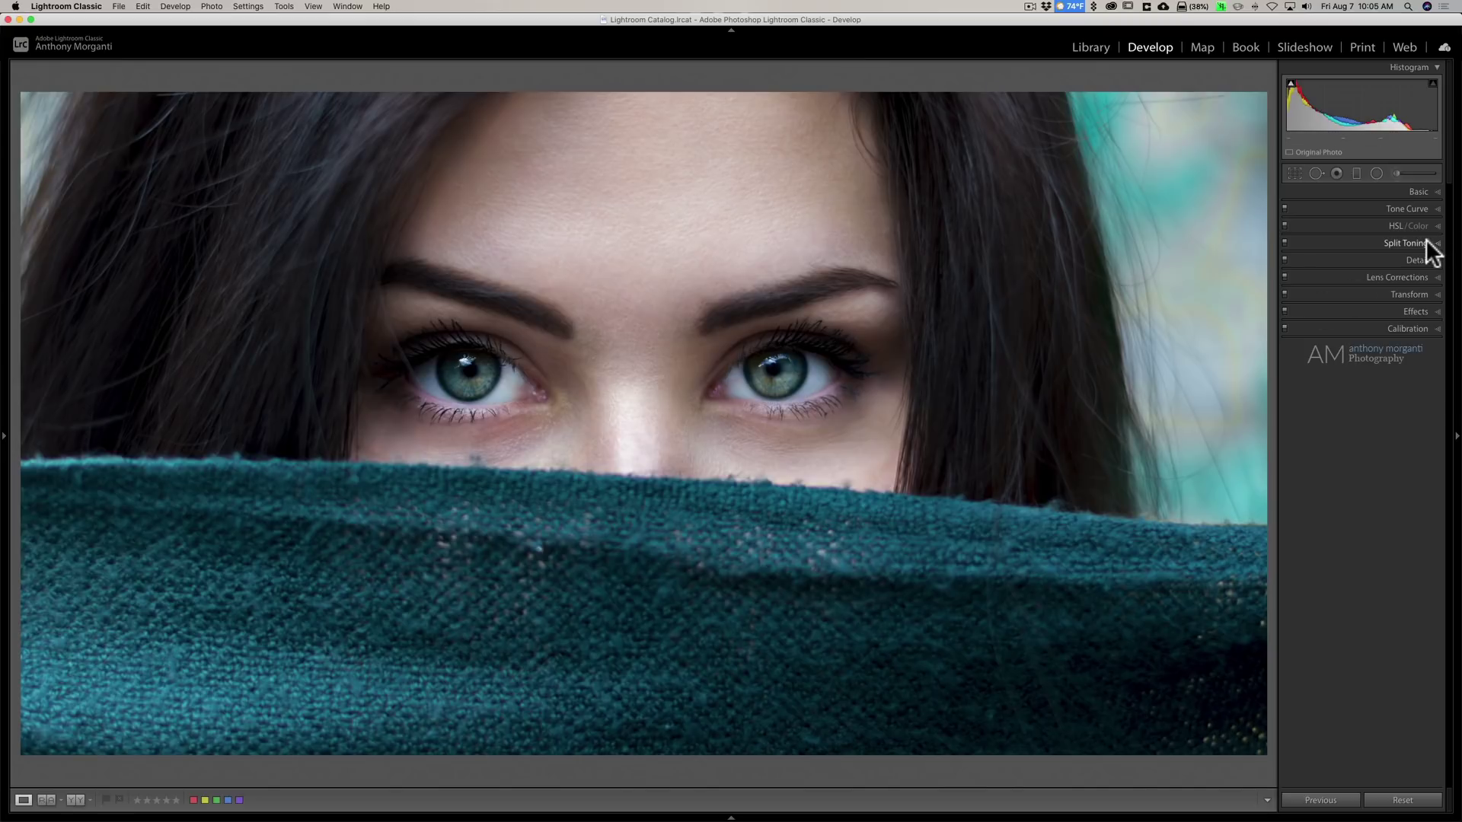
Try highlight hue 81 and blue-purple shadows in Split Toning, then reset both to zero
left_click(1424, 243)
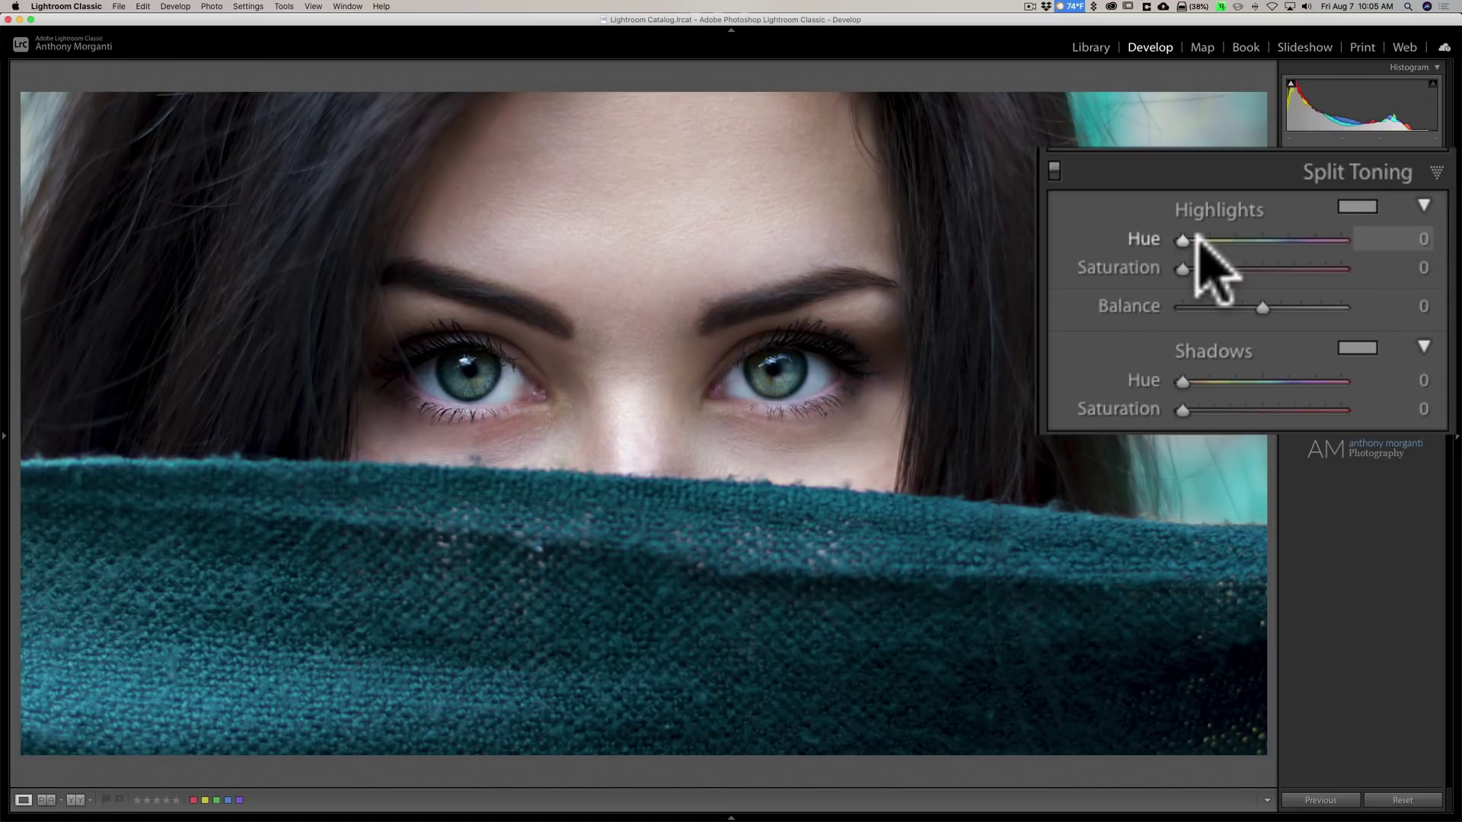
left_click_drag(1184, 239, 1245, 269)
left_click_drag(1182, 380, 1278, 411)
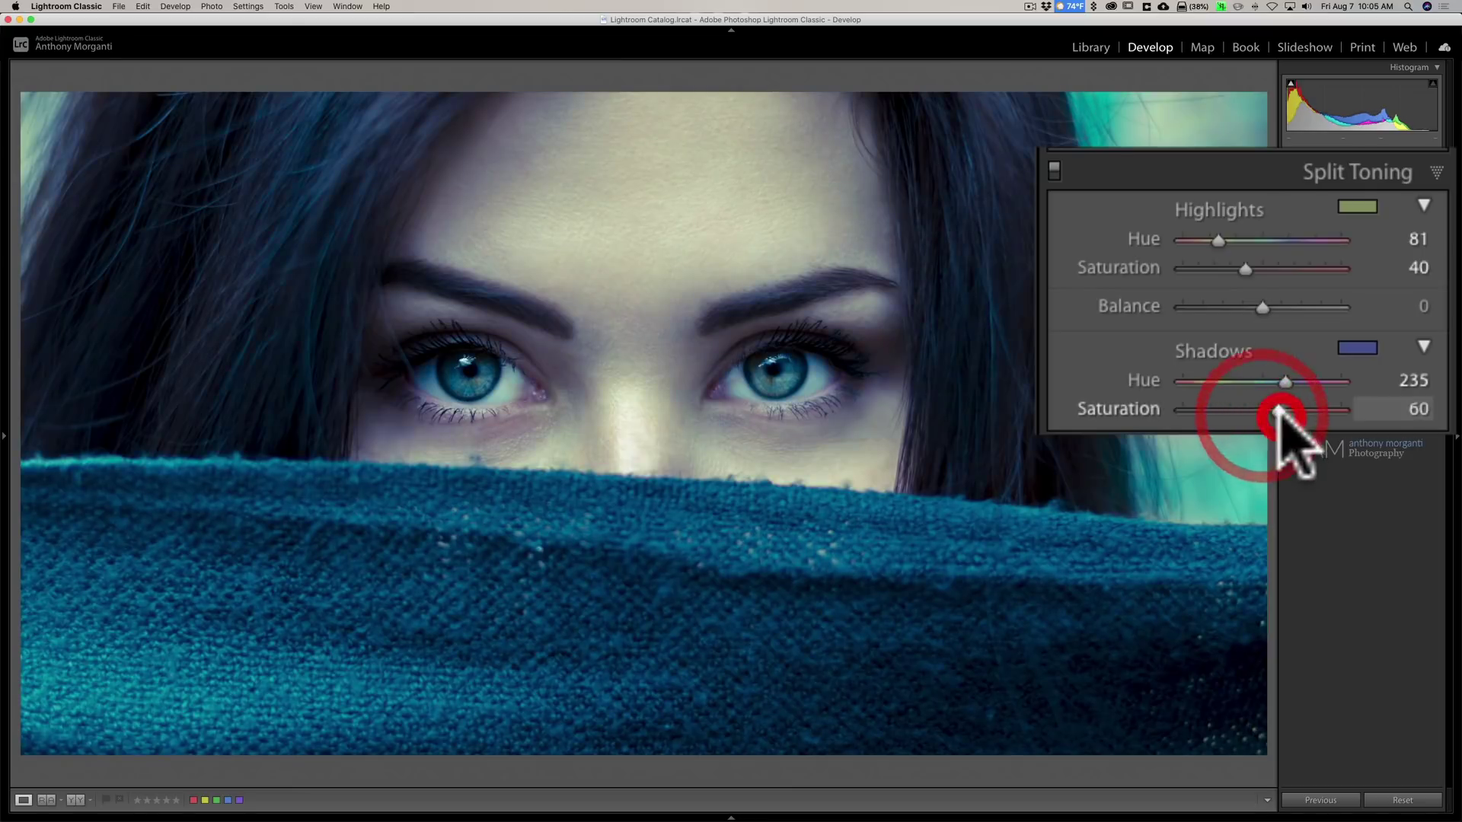
double_click(1215, 211)
double_click(1213, 350)
left_click(1363, 181)
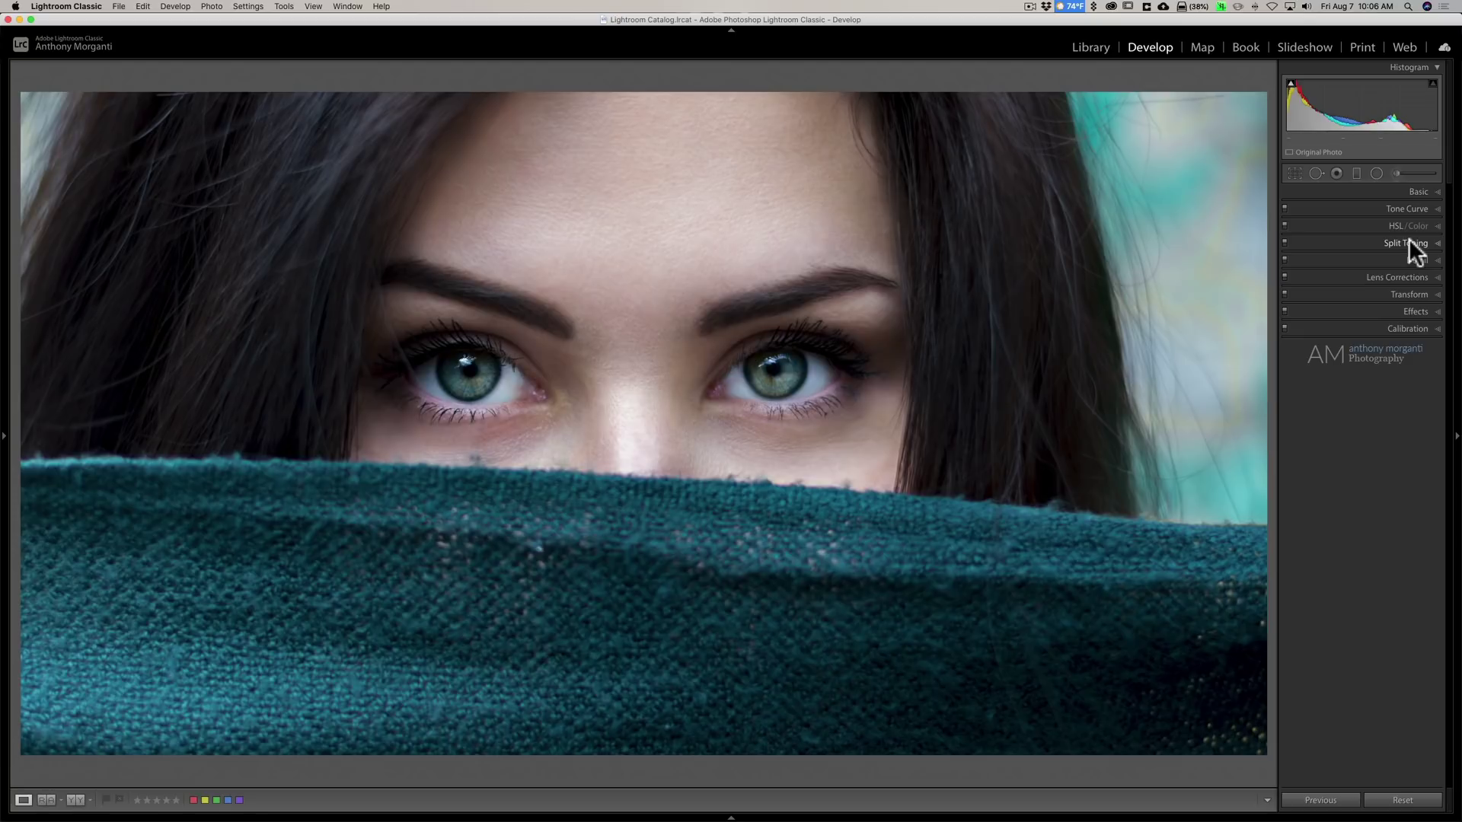
Sweep the highlight hue toward yellow, add saturation, then reset the highlight hue to 0
left_click(1409, 242)
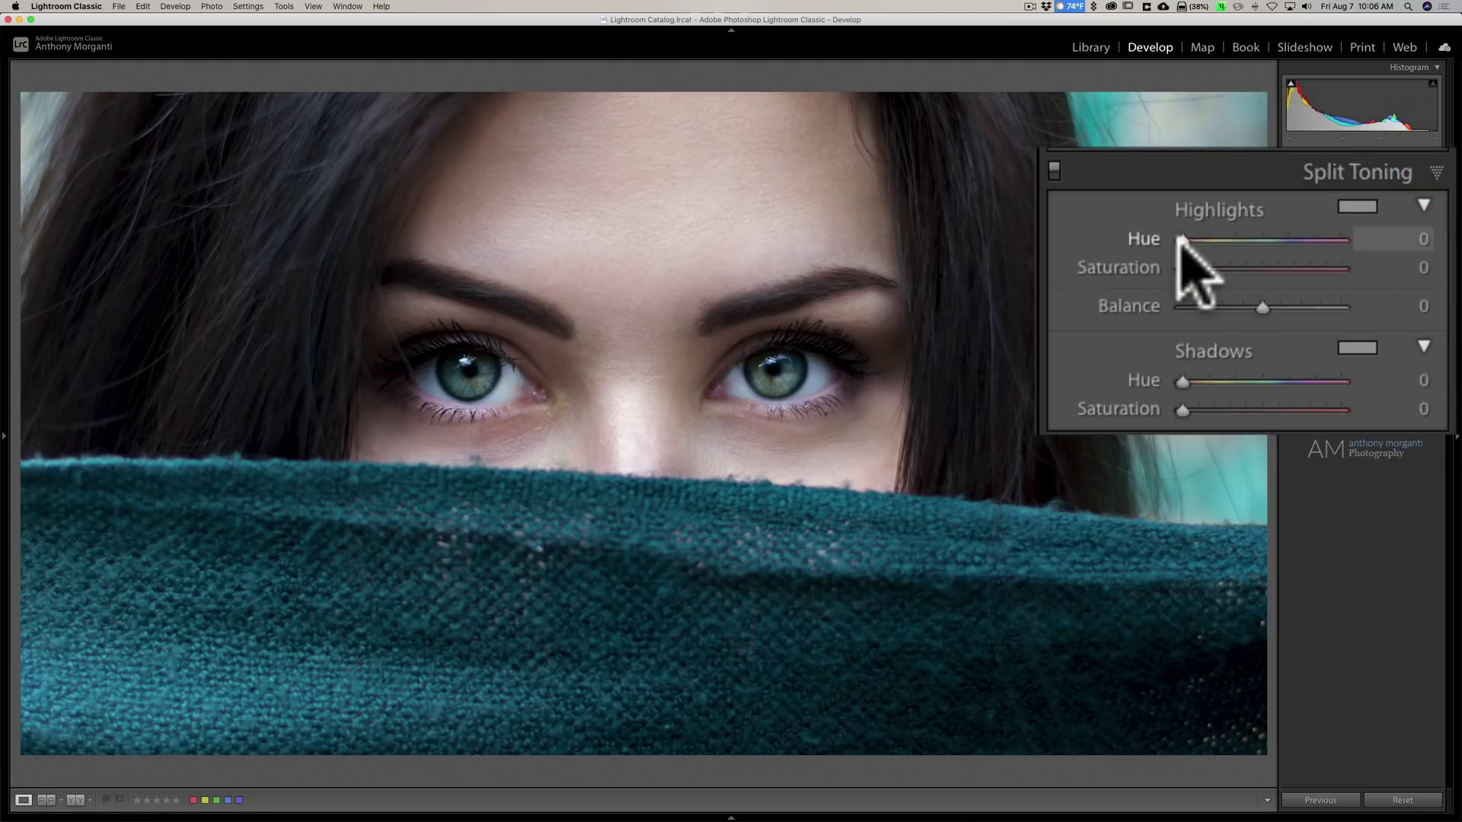
left_click_drag(1180, 239, 1257, 262)
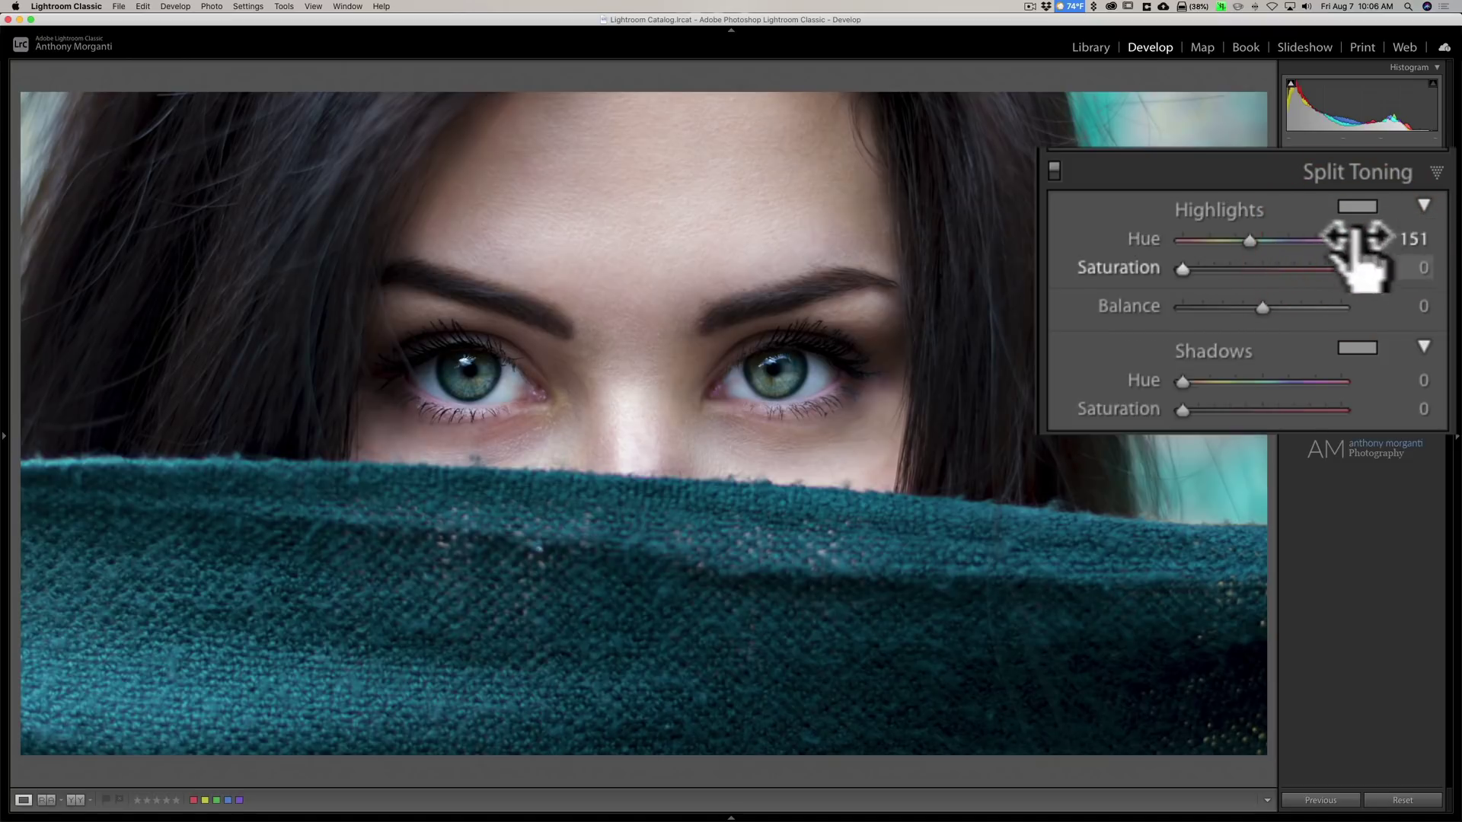
left_click_drag(1246, 236, 1225, 232)
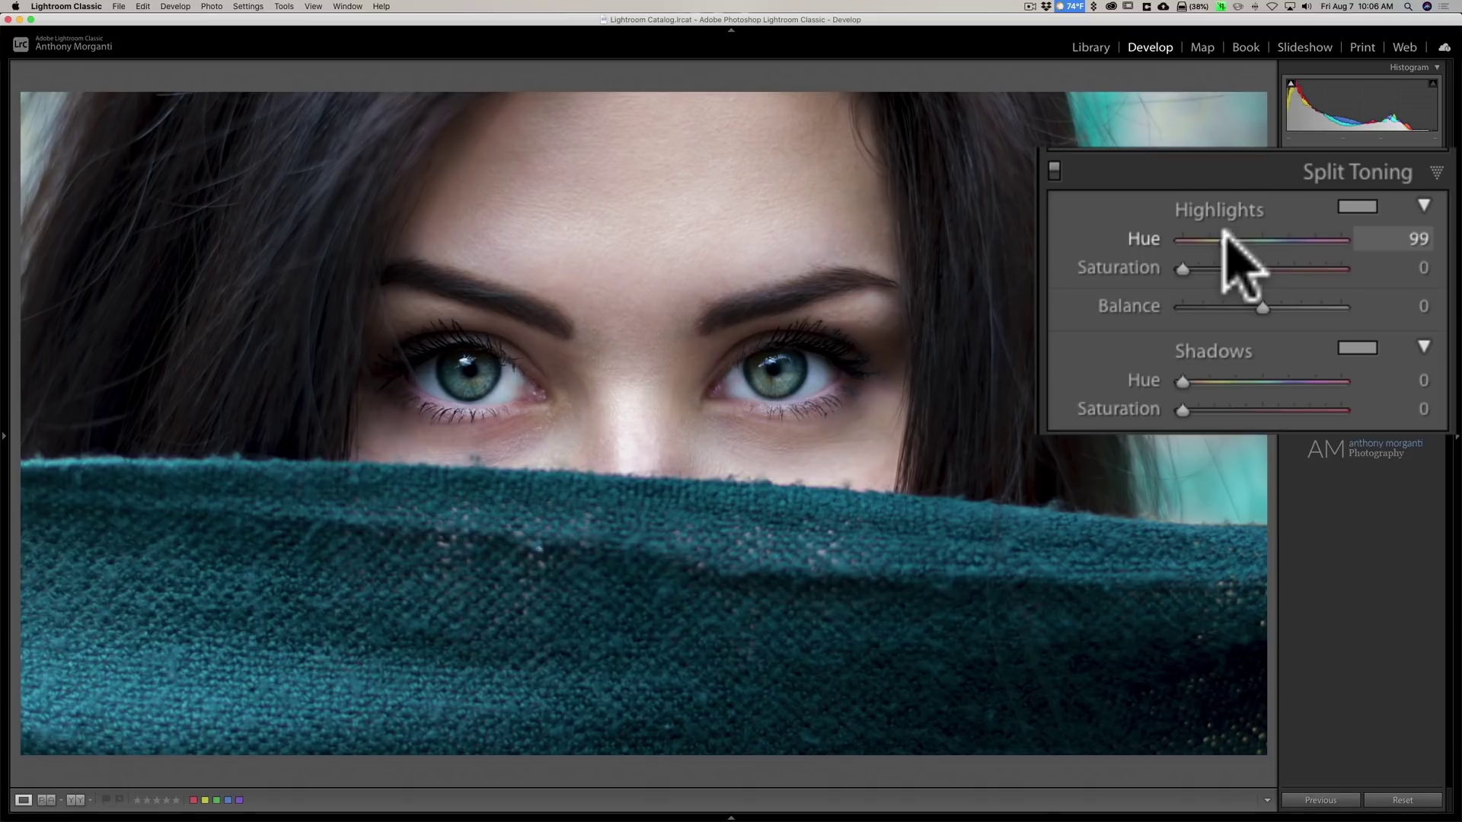
left_click_drag(1224, 234, 1207, 236)
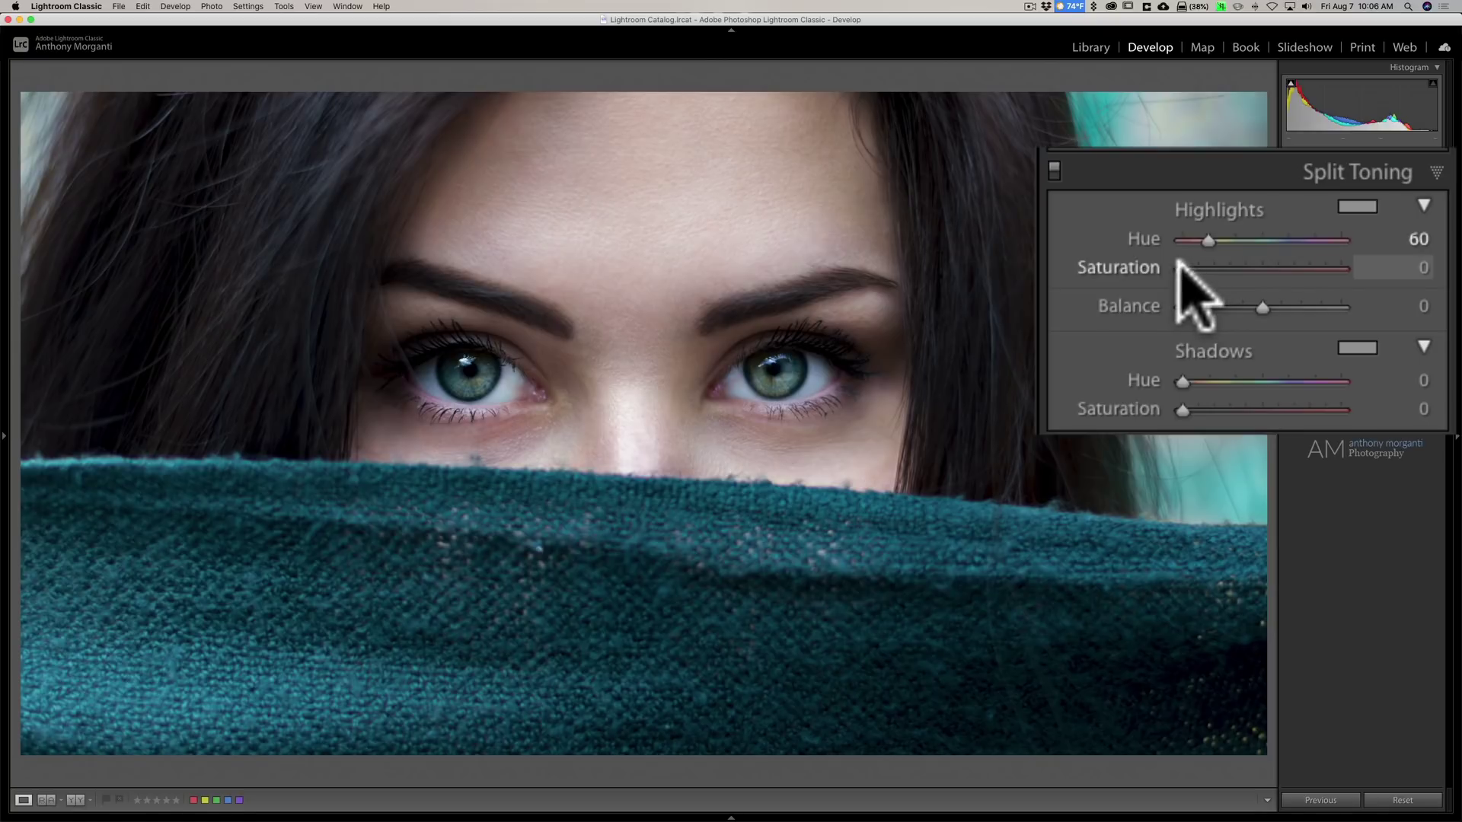
mouse_move(1178, 266)
left_mouse_down()
mouse_move(1360, 278)
mouse_move(1188, 268)
mouse_move(1205, 259)
left_mouse_up()
double_click(1167, 241)
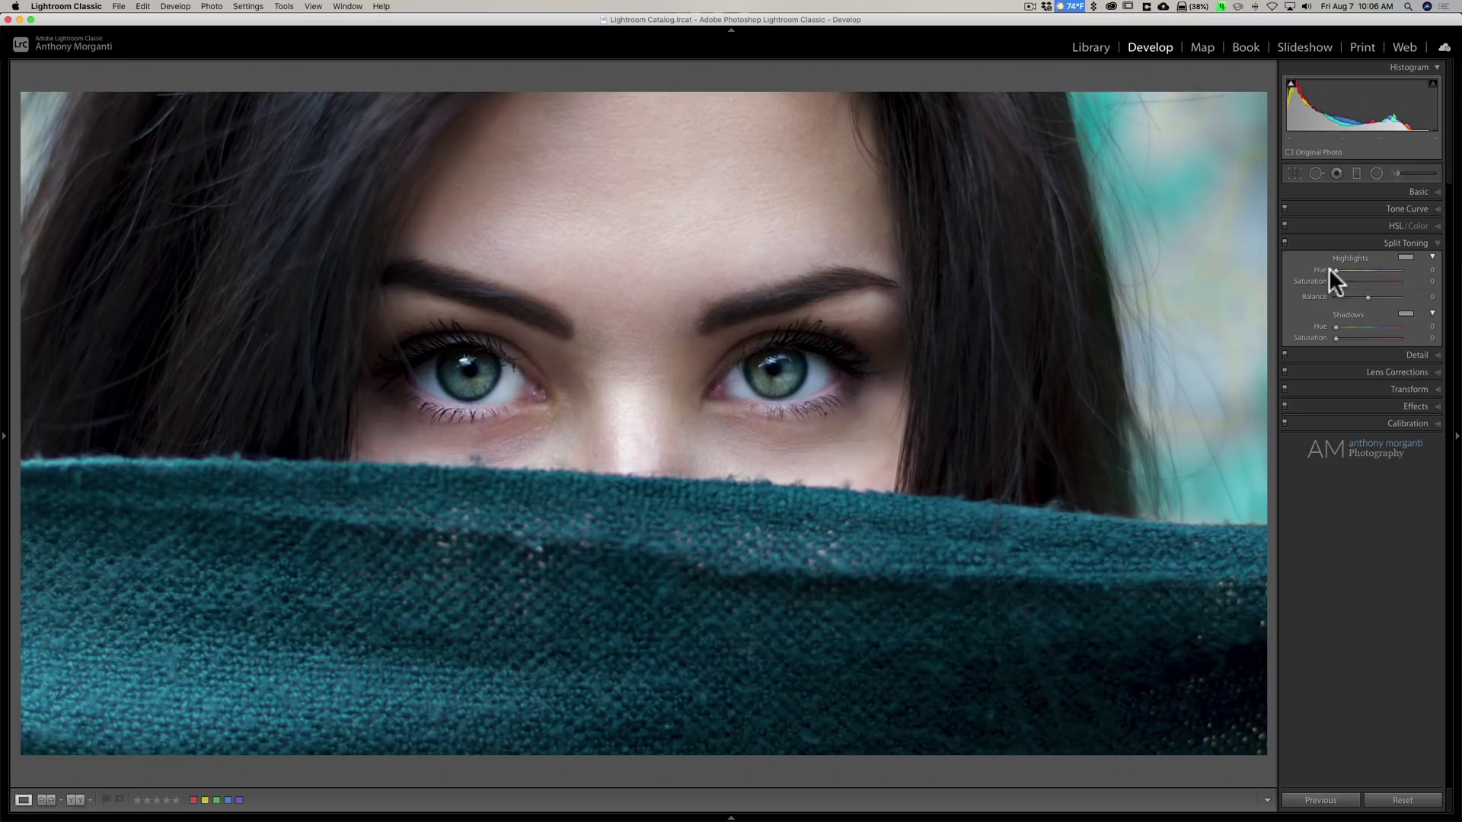
In Chrome, scroll up to the 4.3 Additive Complementaries heading and its first figure
key("ctrl+Right")
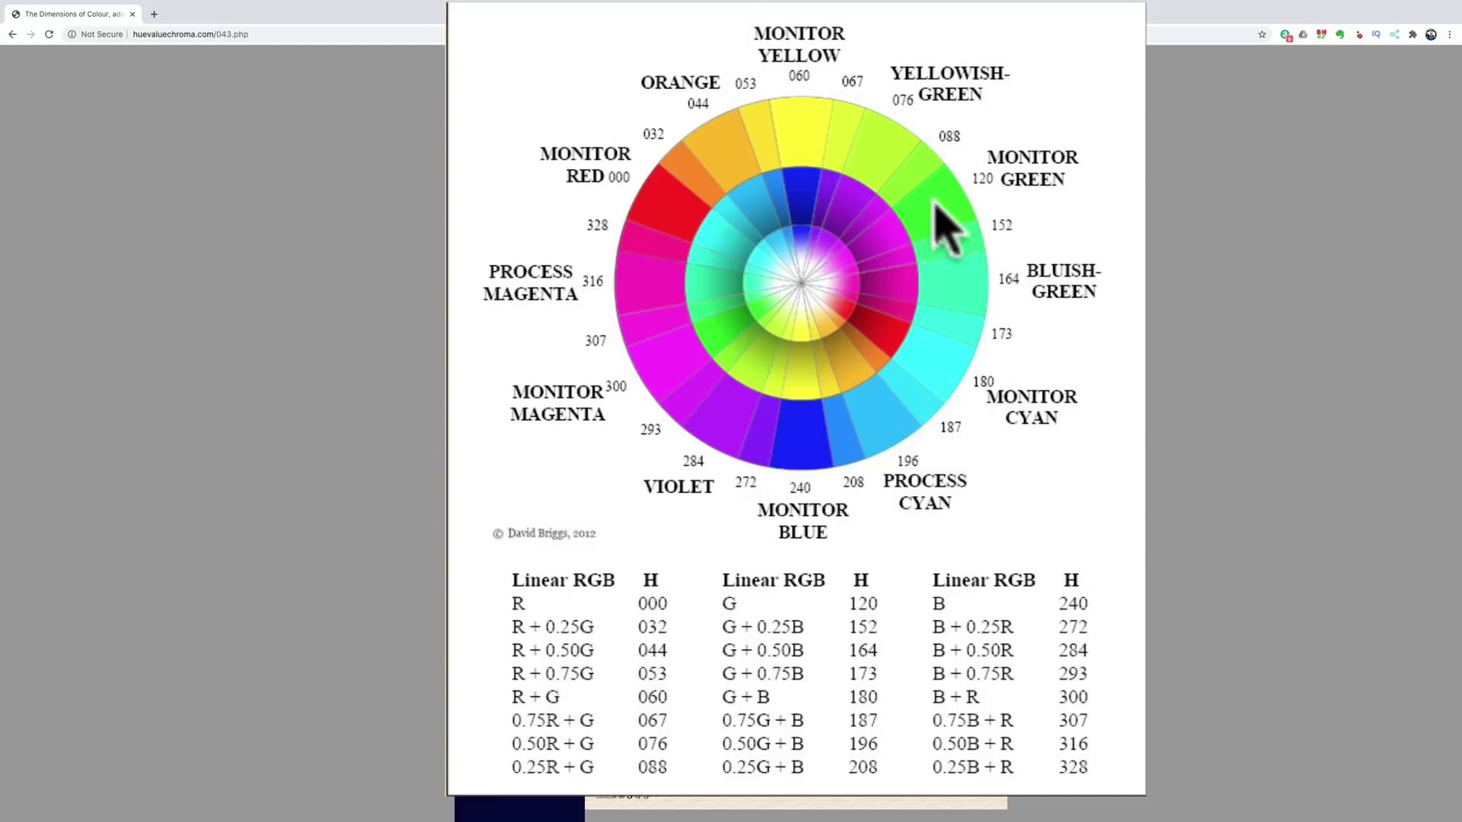
scroll(865, 244, "up", 15)
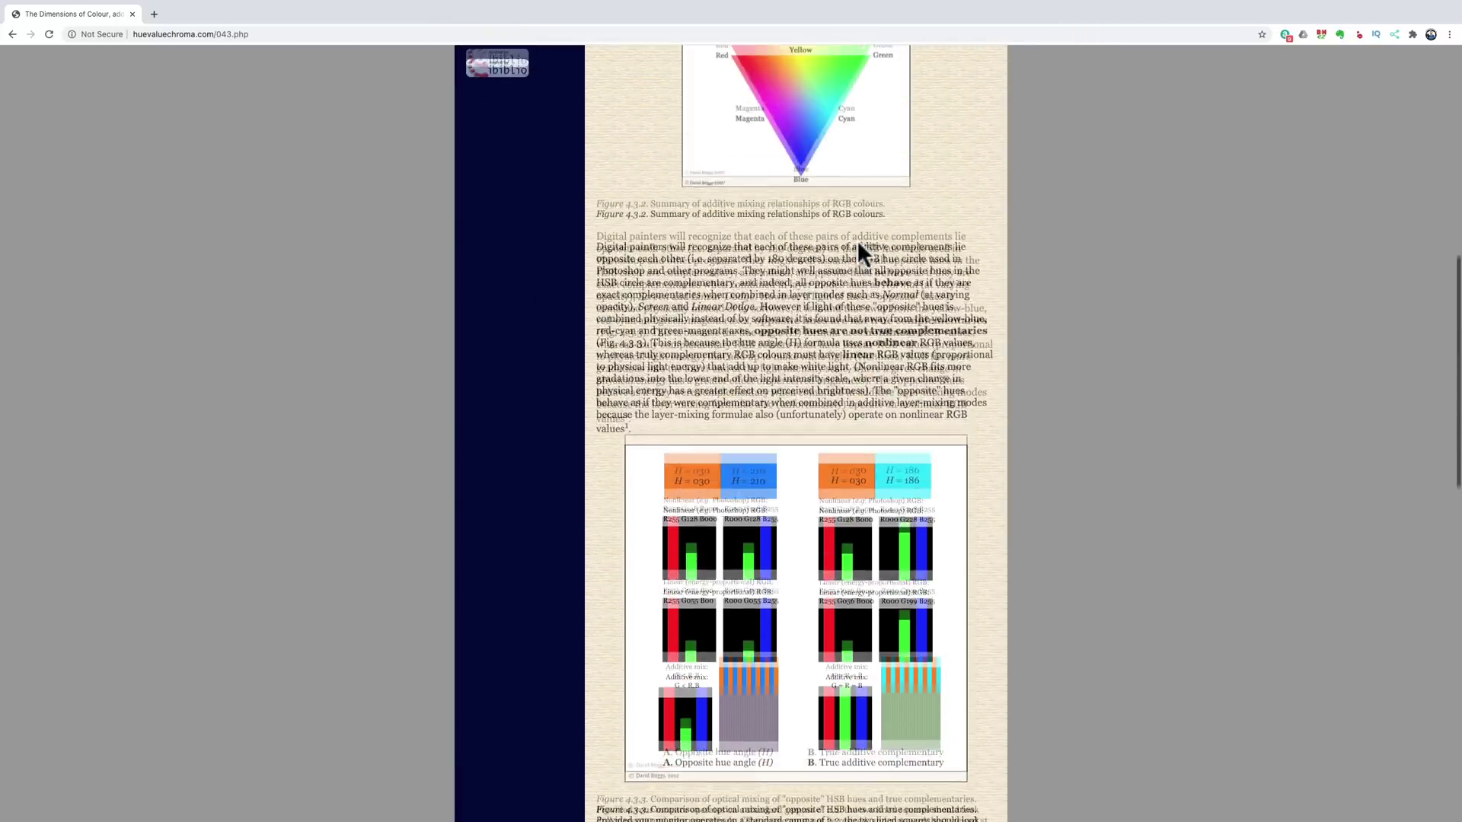
scroll(859, 251, "up", 6)
scroll(859, 251, "down", 6)
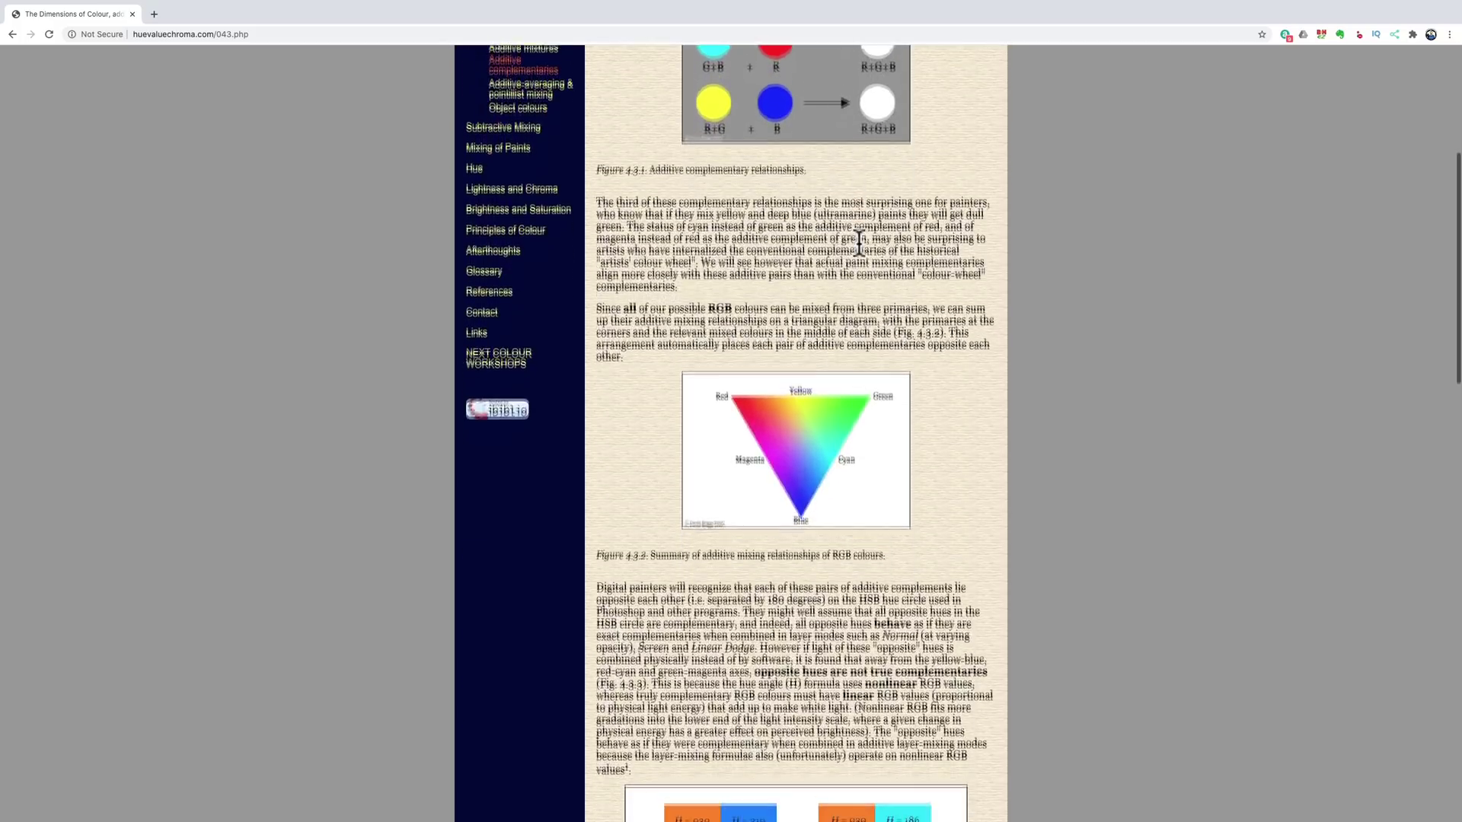
scroll(858, 243, "up", 4)
scroll(859, 246, "up", 2)
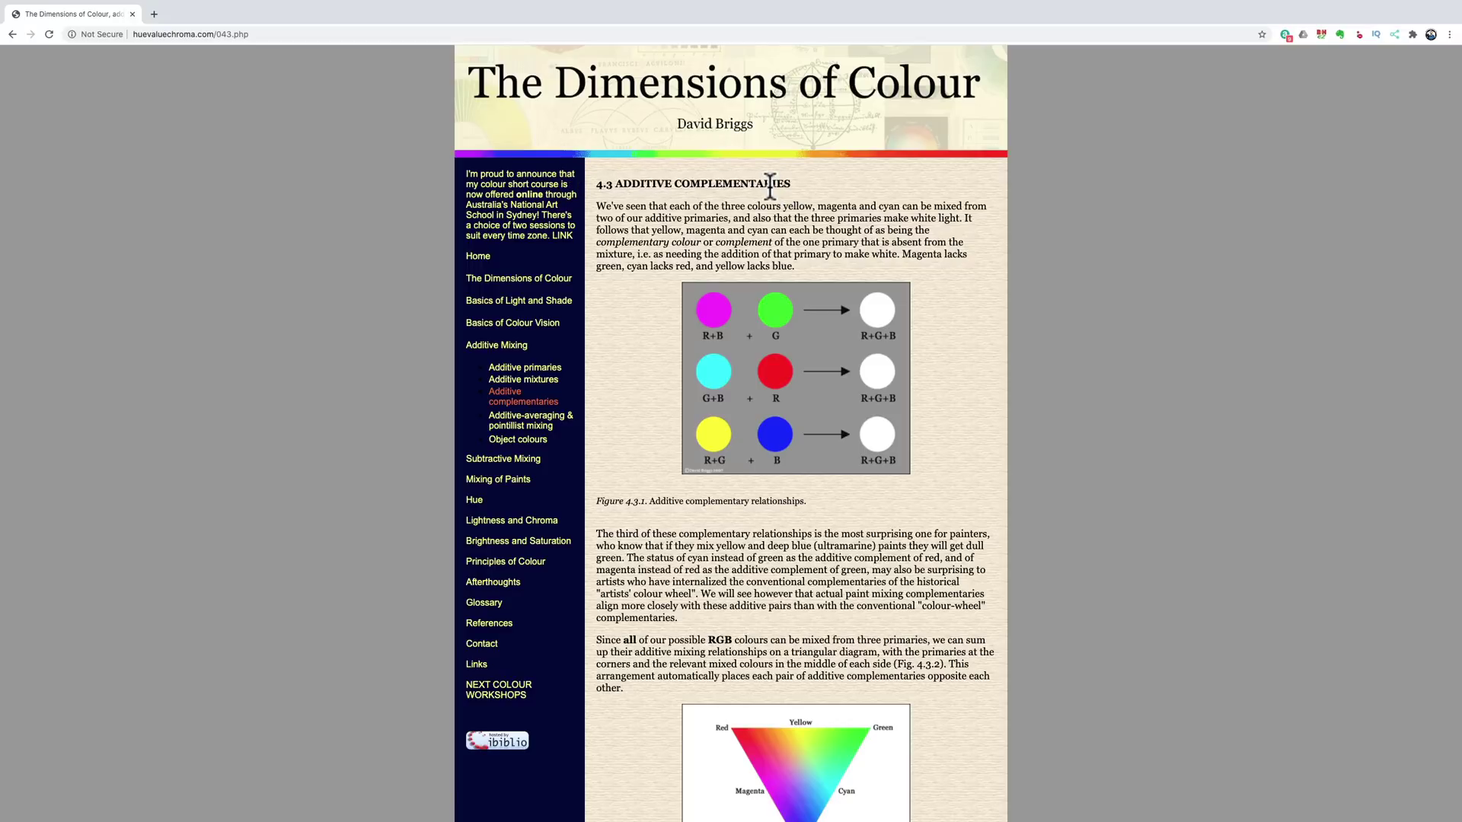
Scroll down to figure 4.3.4's circle of true complementary hues and its table
scroll(770, 186, "down", 15)
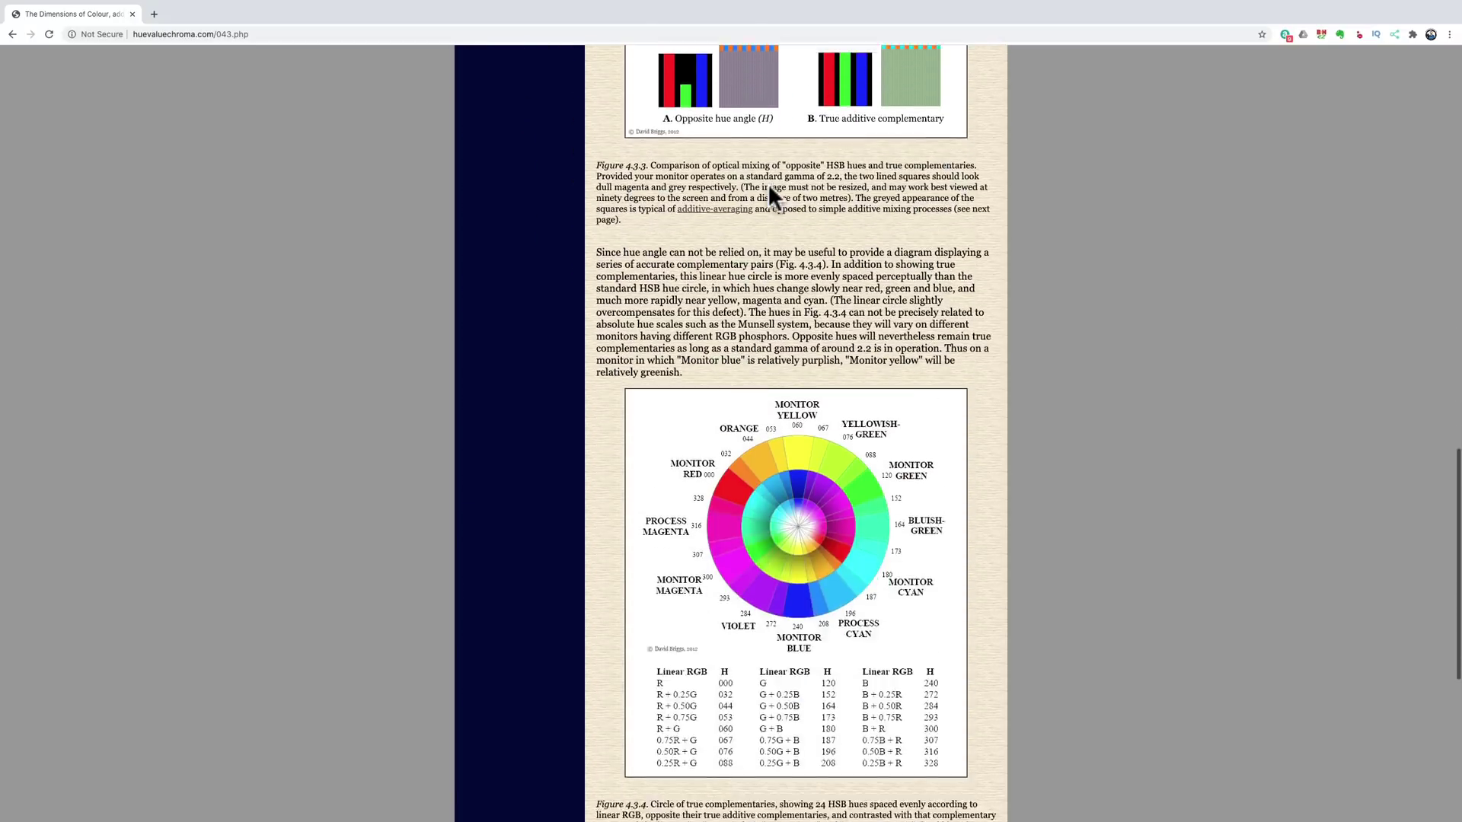
scroll(769, 184, "down", 3)
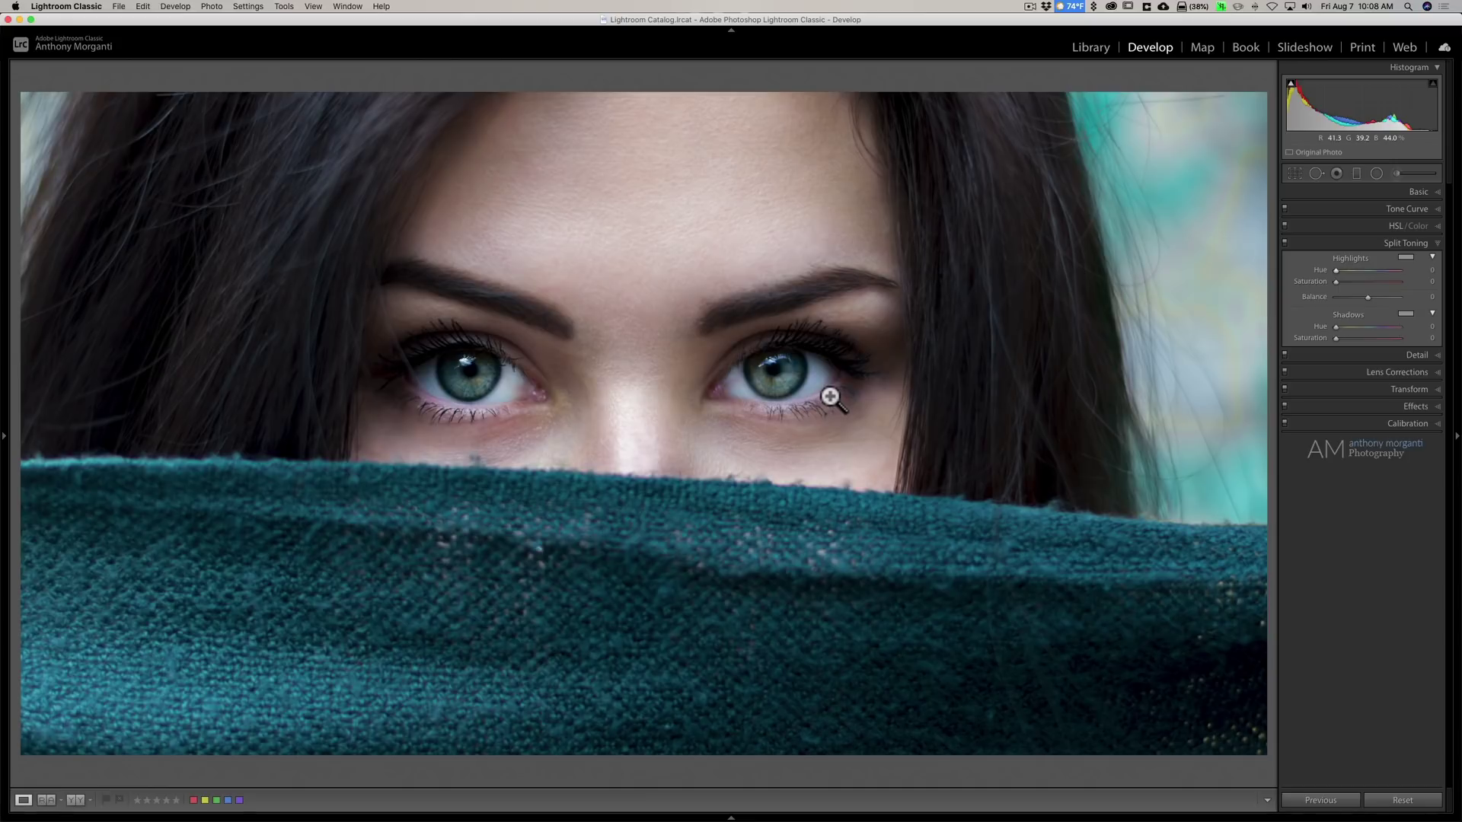
Advance to the alarm clock photo, glance at the hue chart in Chrome, and return
key("Right")
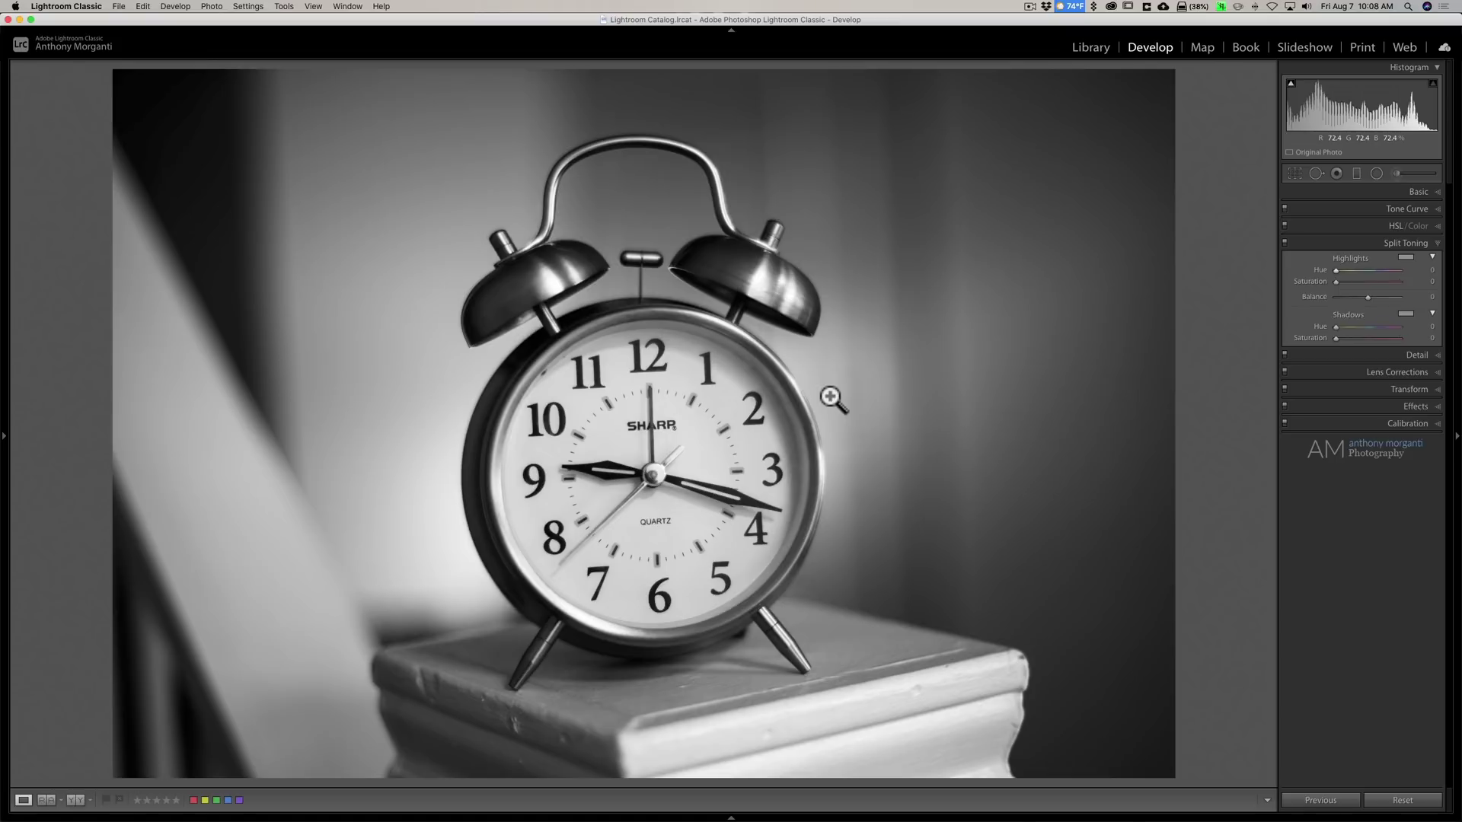
key("ctrl+Right")
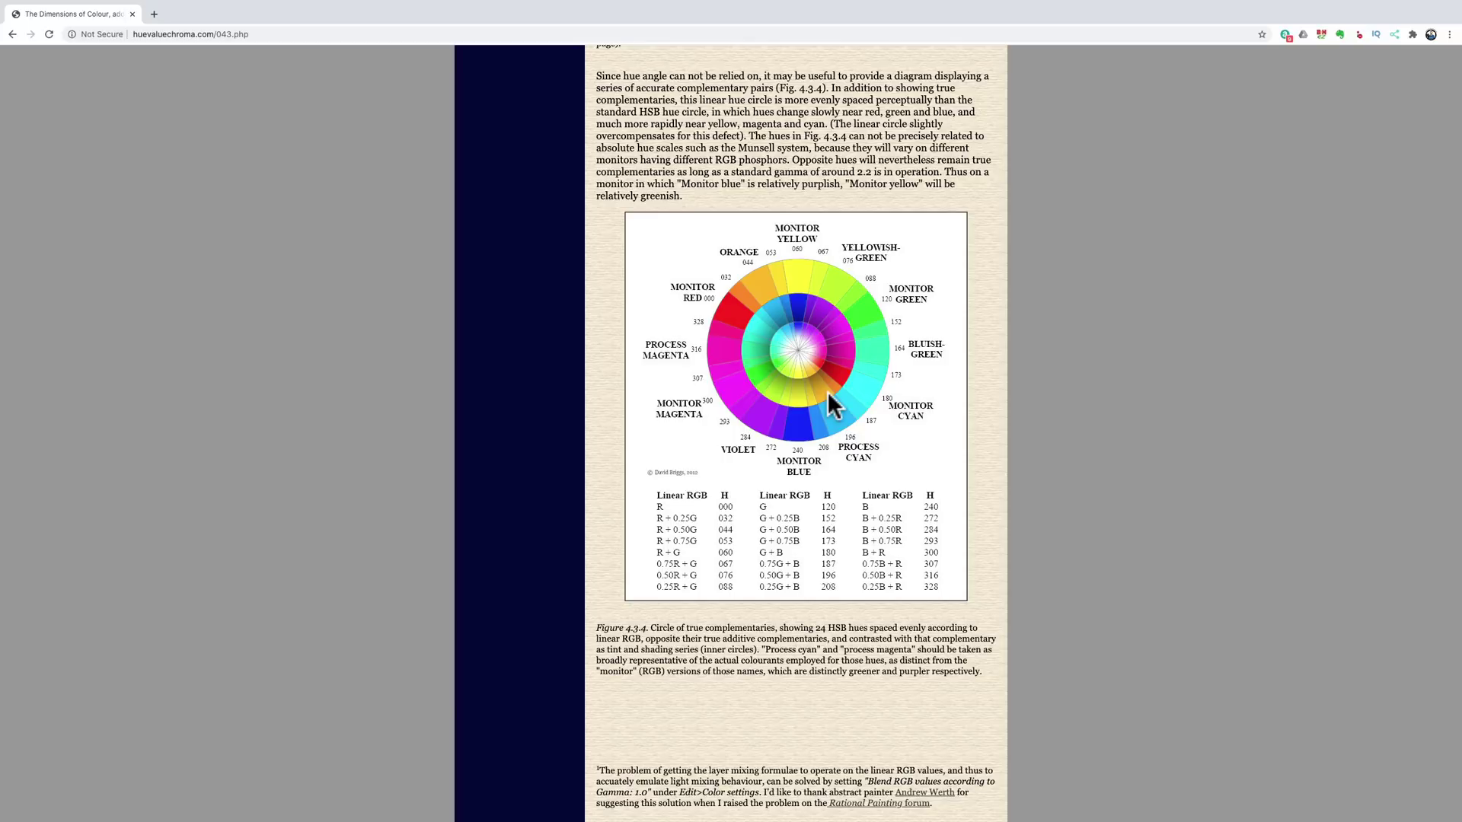
key("ctrl+Left")
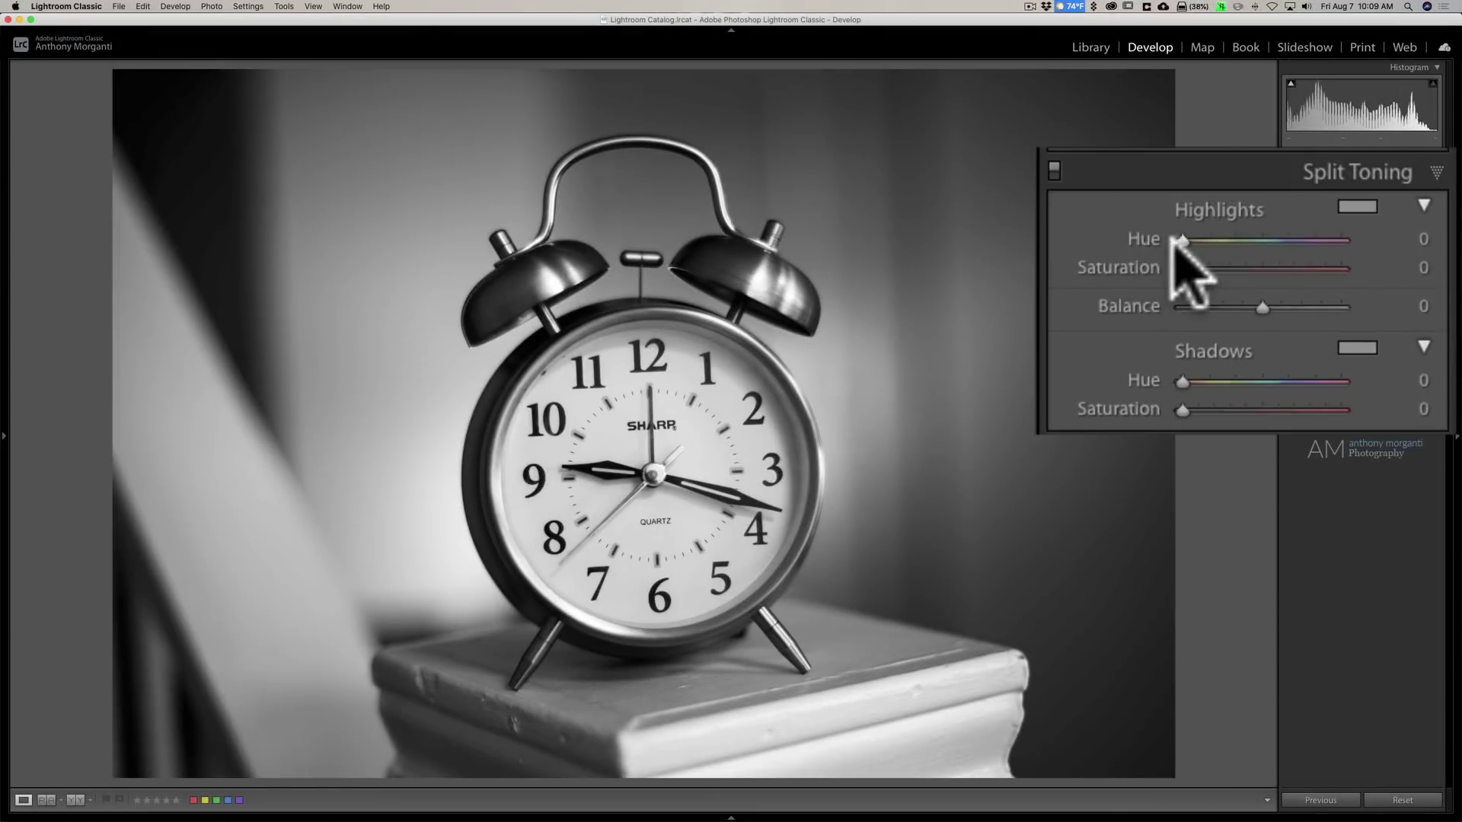
Set the highlights hue to 60 with a light saturation around 20
left_click(1424, 238)
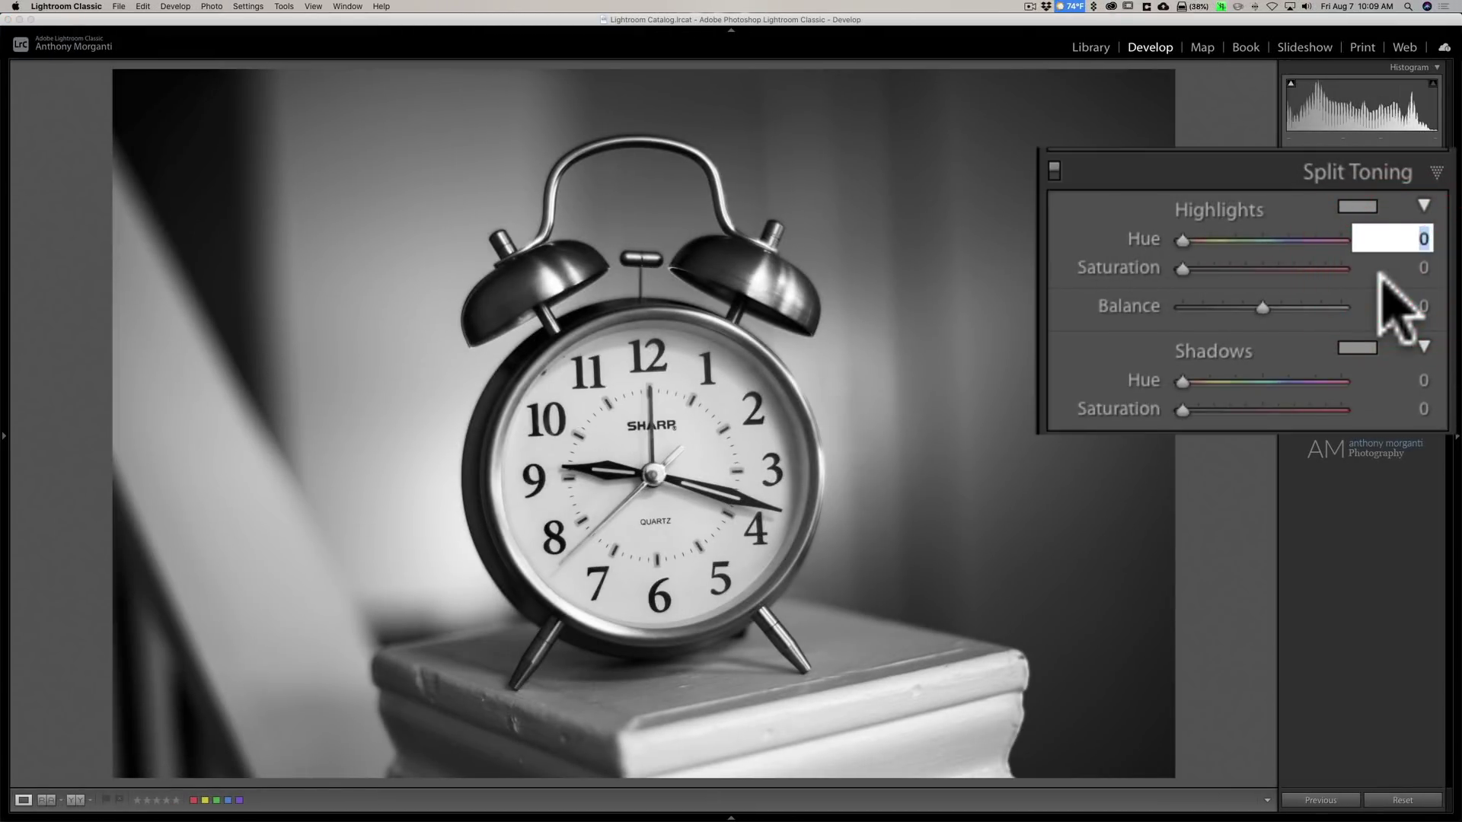
type("60")
key("Return")
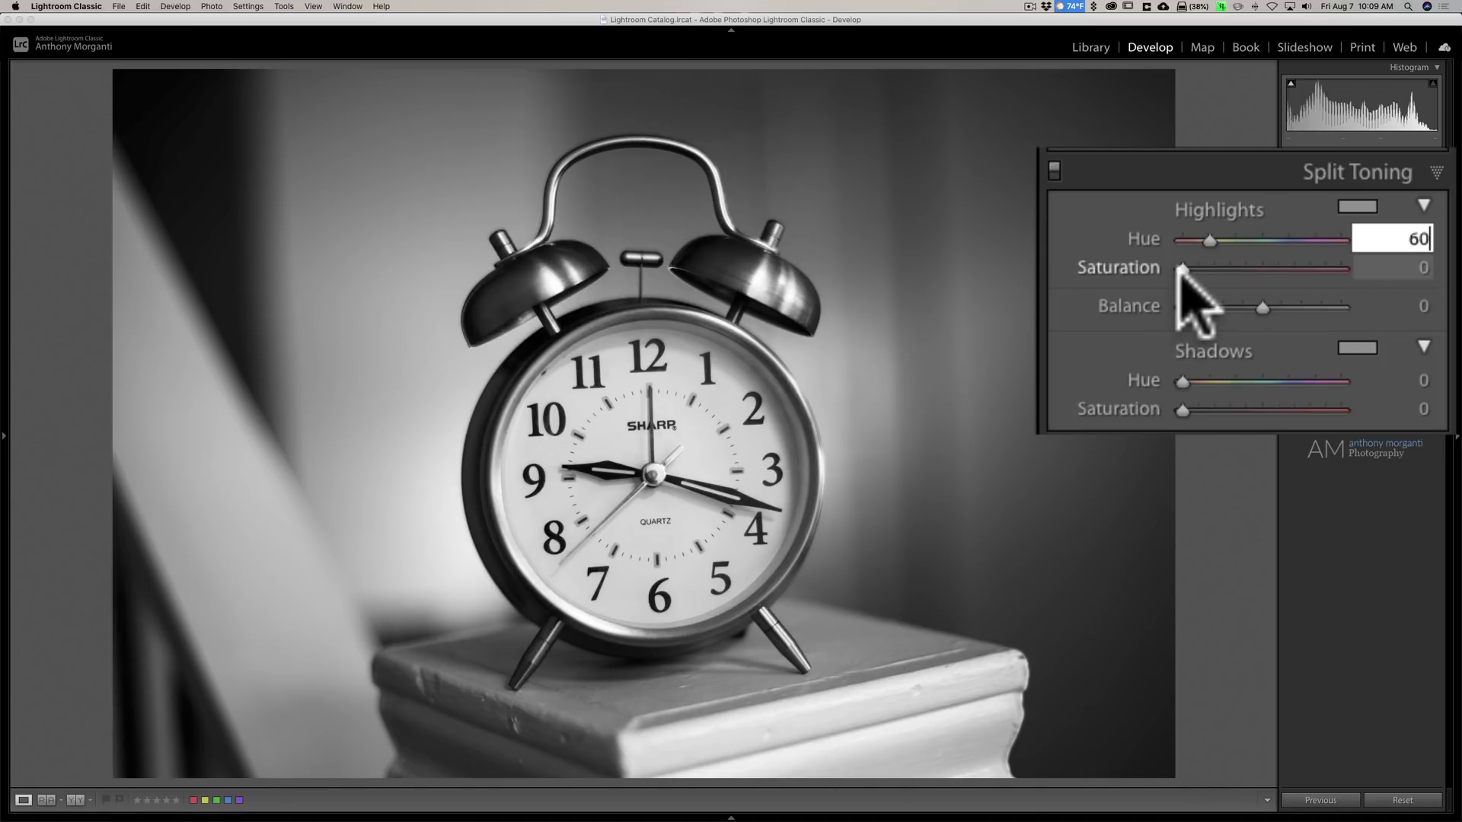
left_click_drag(1182, 269, 1212, 270)
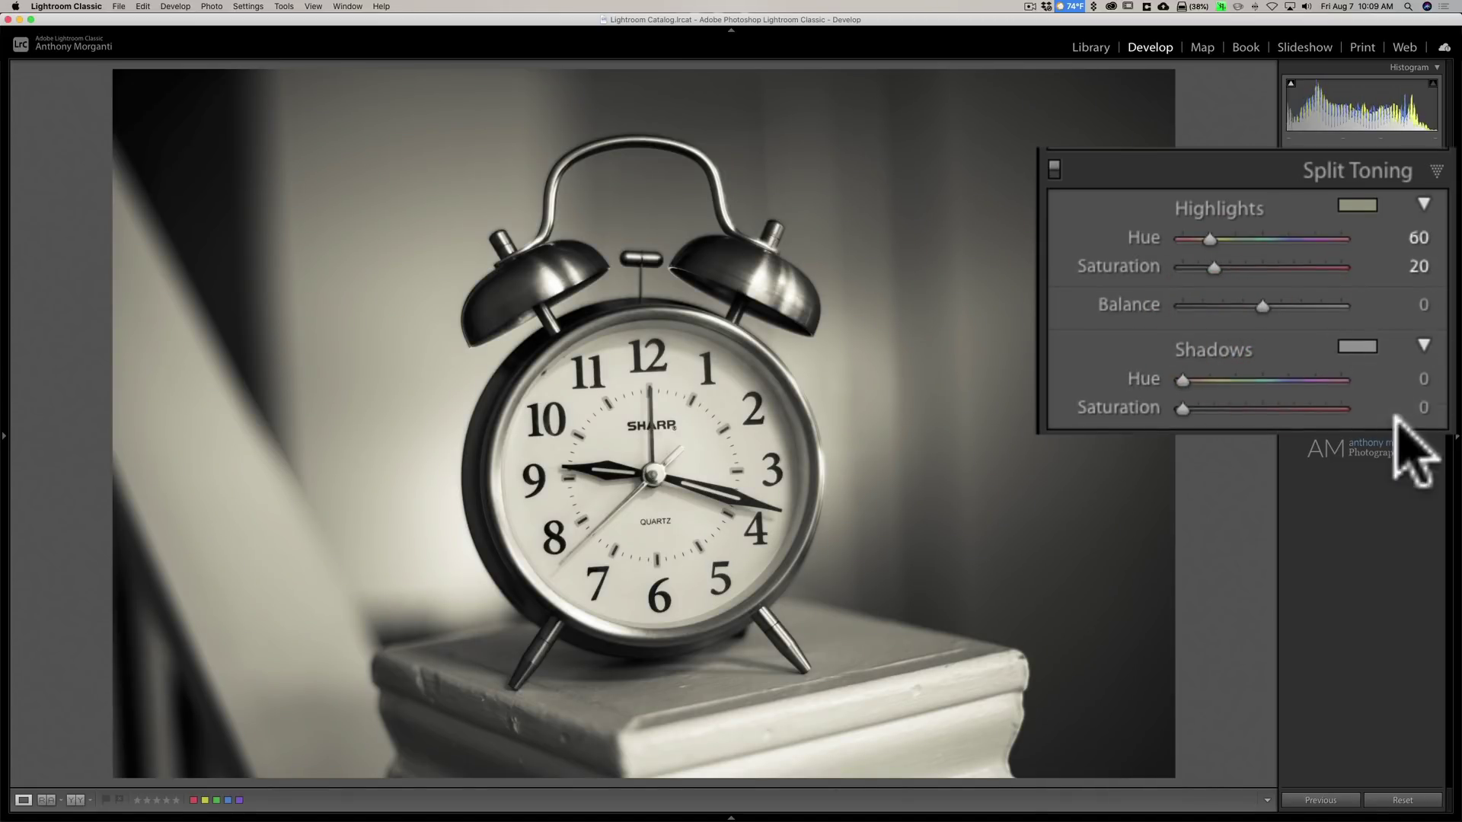
Set shadows to hue 240, saturation 39, and raise highlight saturation to 41
left_click(1418, 380)
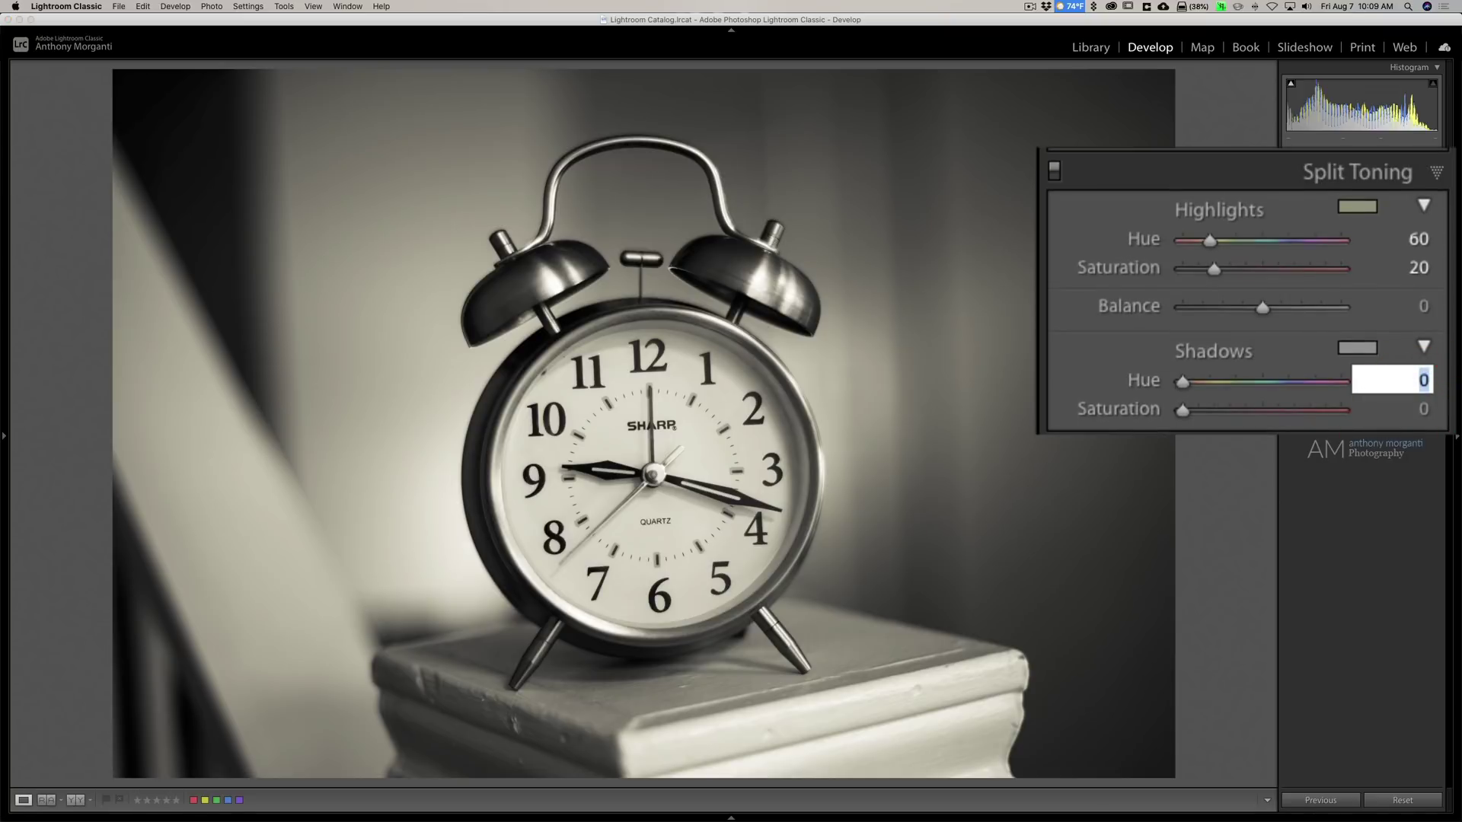
type("240")
key("Return")
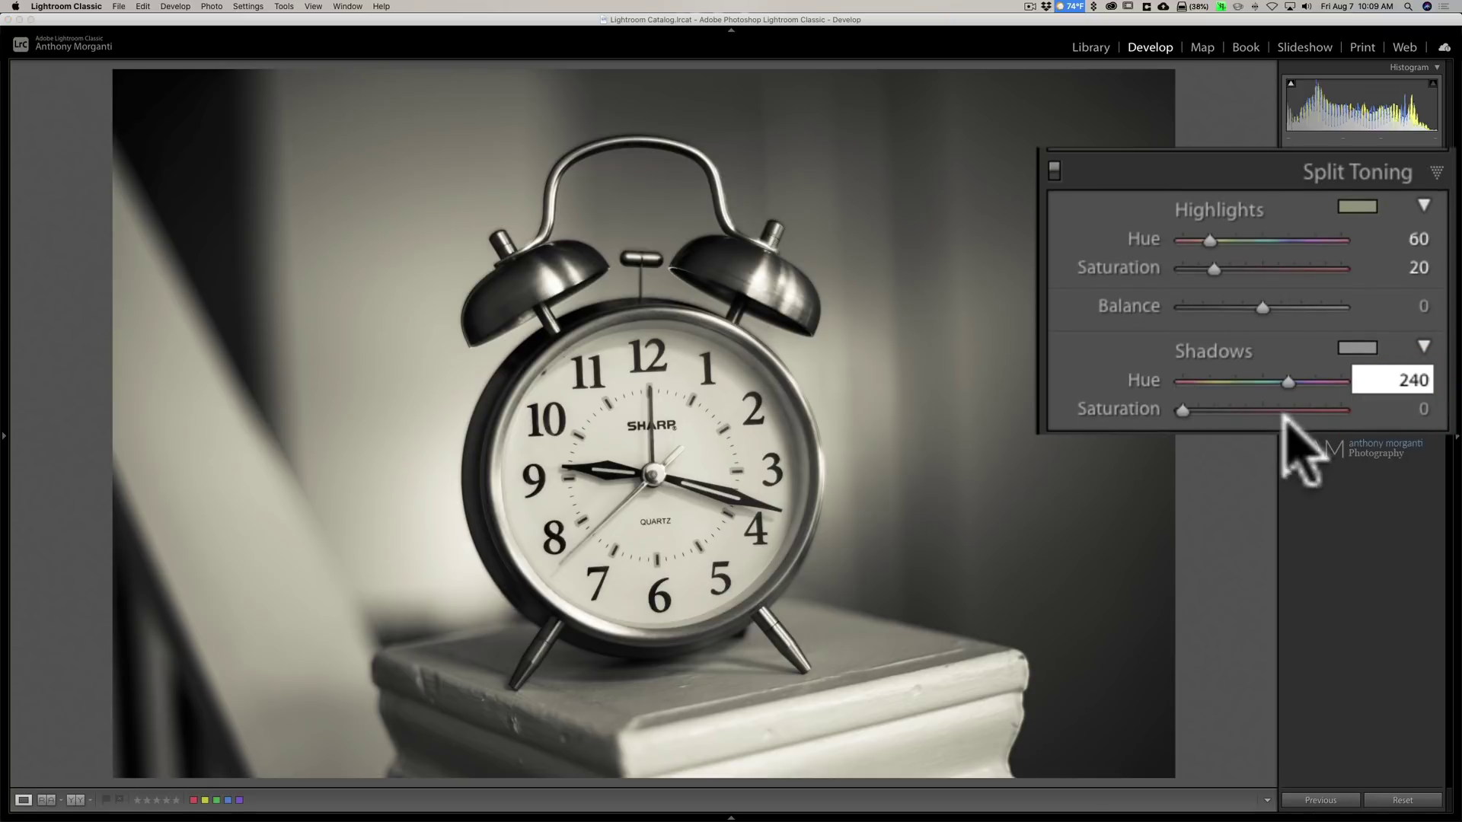
left_click(1184, 410)
left_click_drag(1183, 410, 1247, 411)
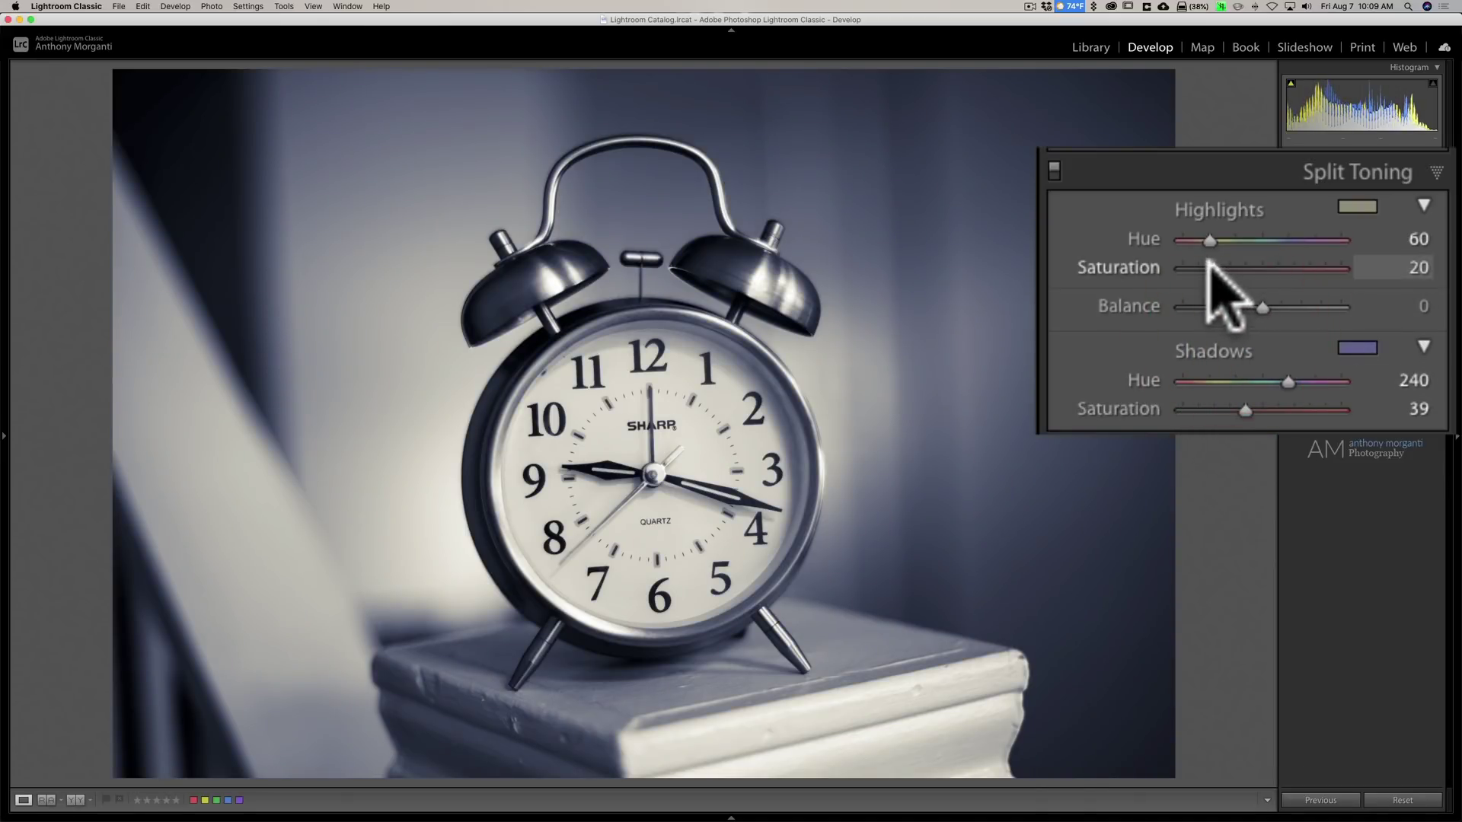
left_click_drag(1213, 268, 1242, 265)
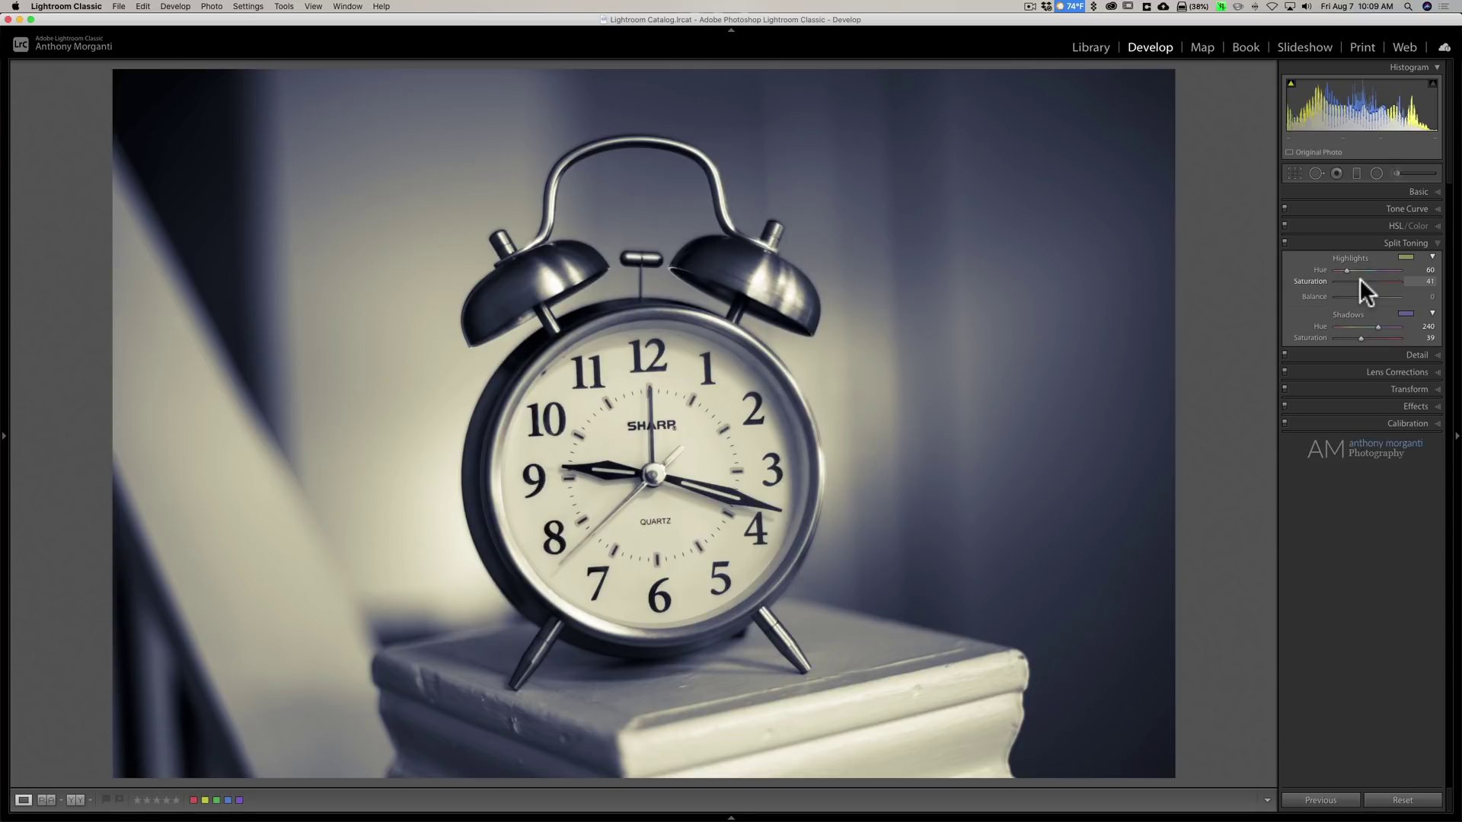
Move to the seated-woman photo and convert it to black and white
key("Right")
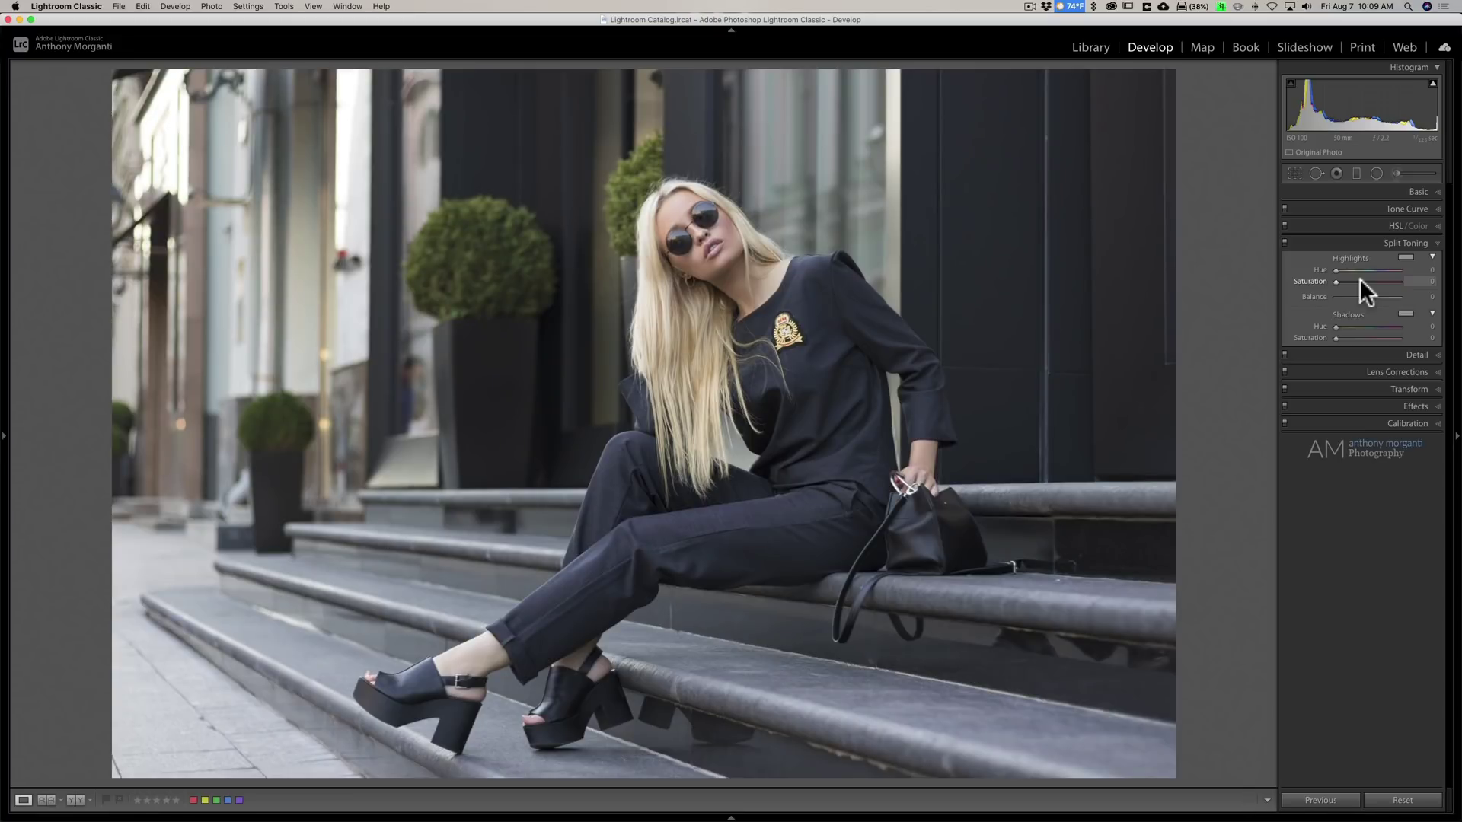
left_click(1426, 192)
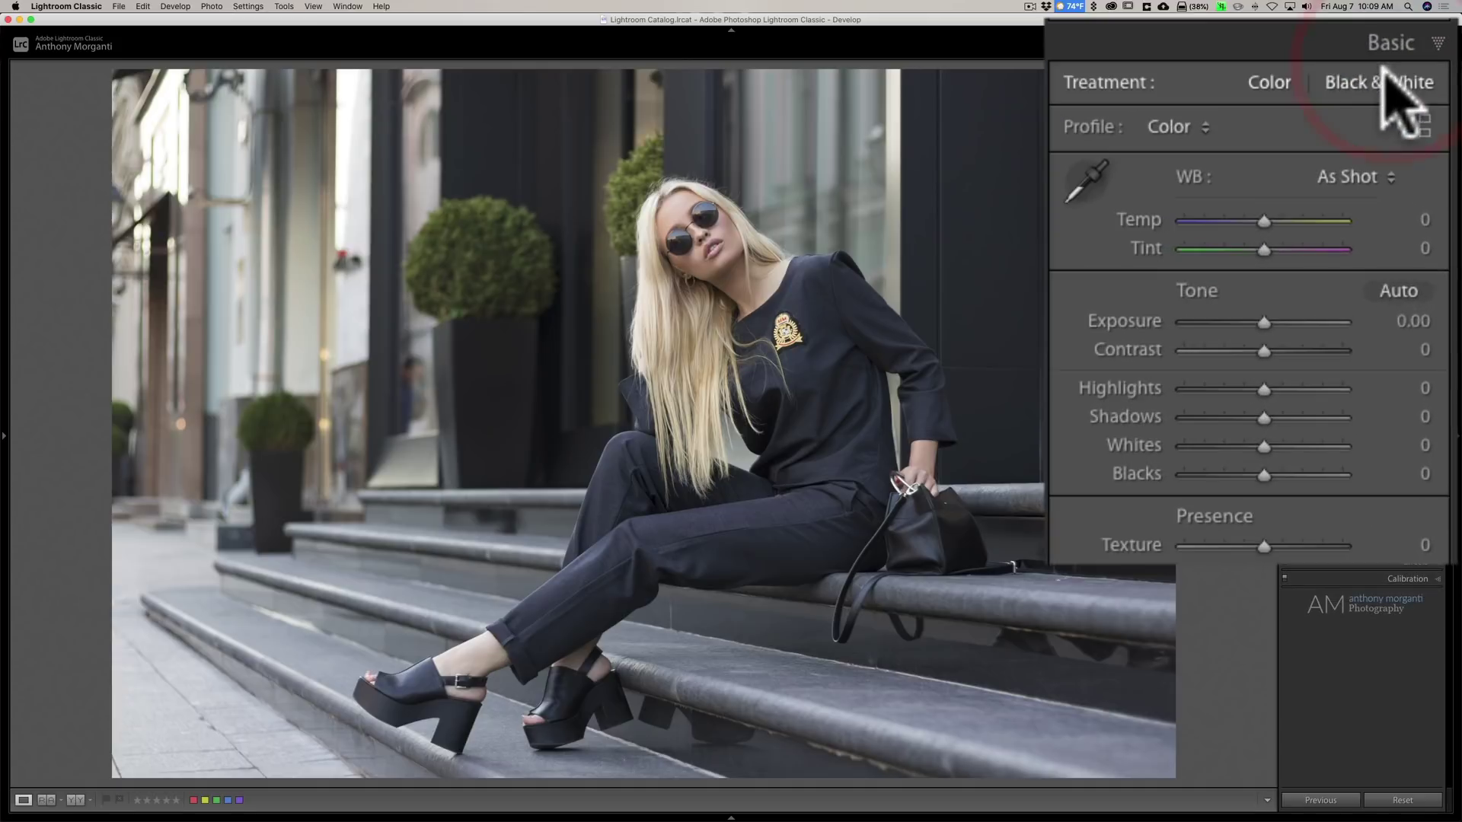
left_click(1421, 189)
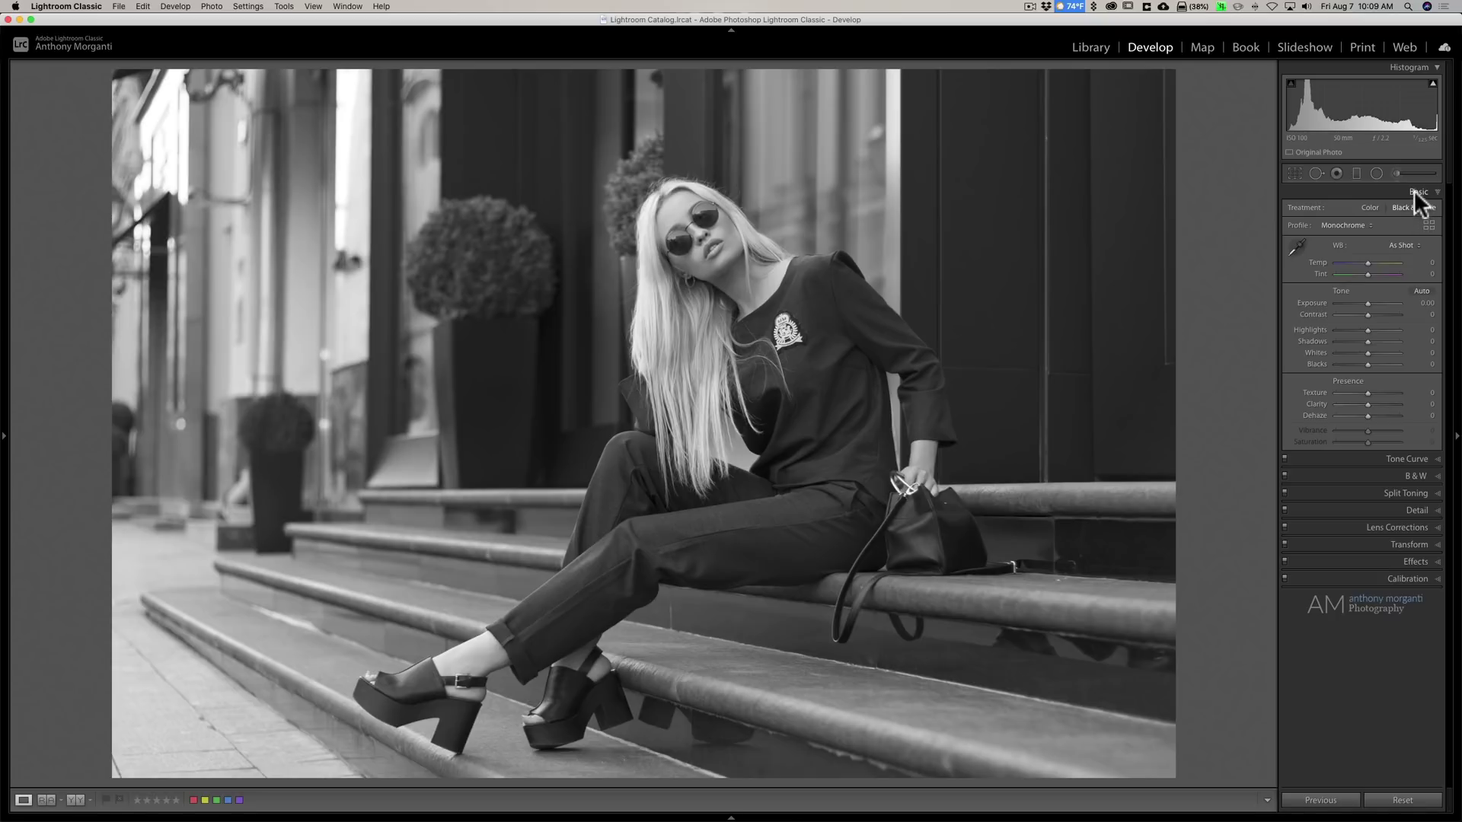
left_click(1414, 190)
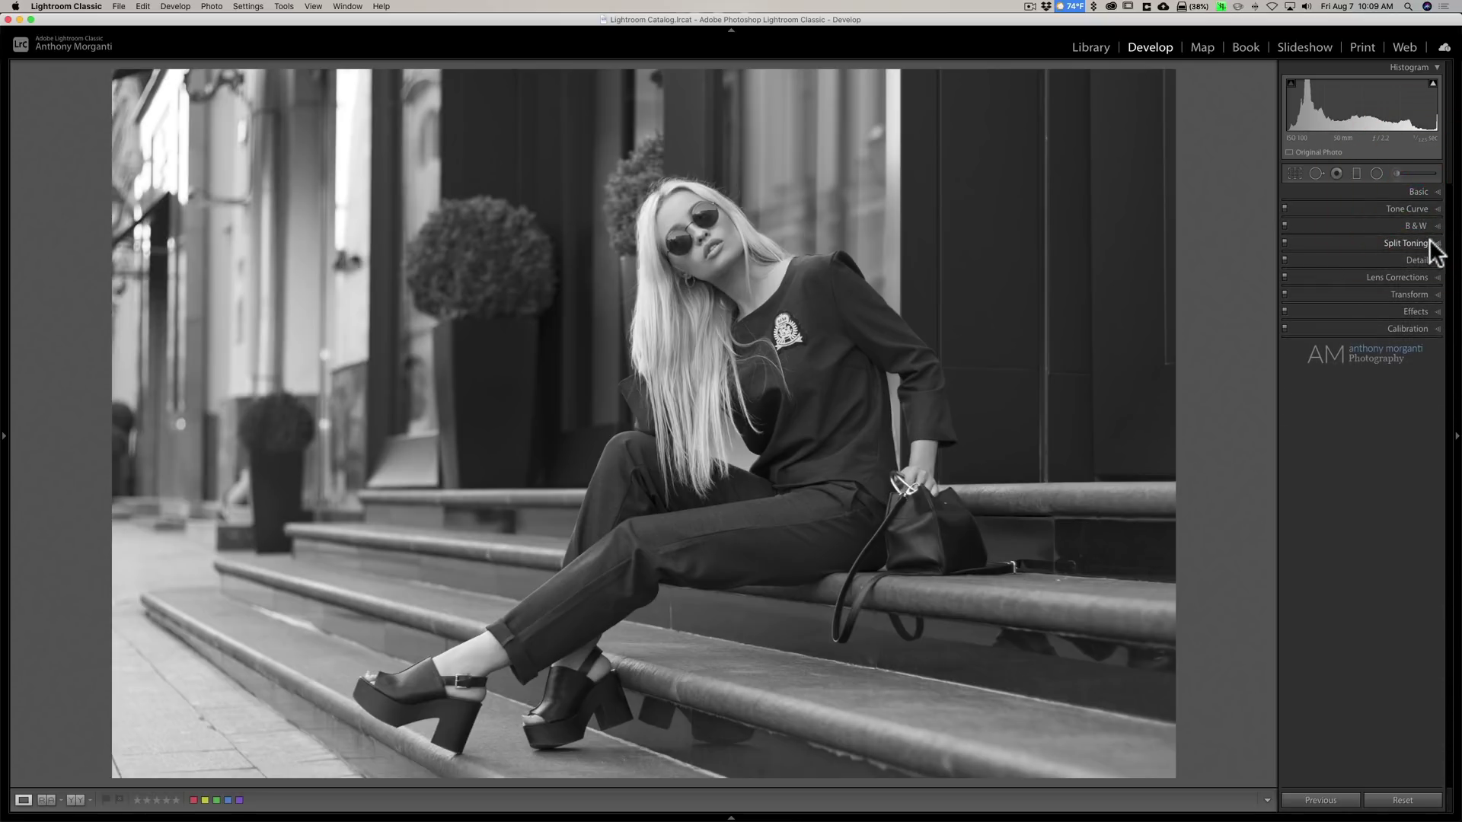
Split-tone it with yellow highlights near hue 62 and blue shadows at hue 240, saturation 50
left_click(1432, 243)
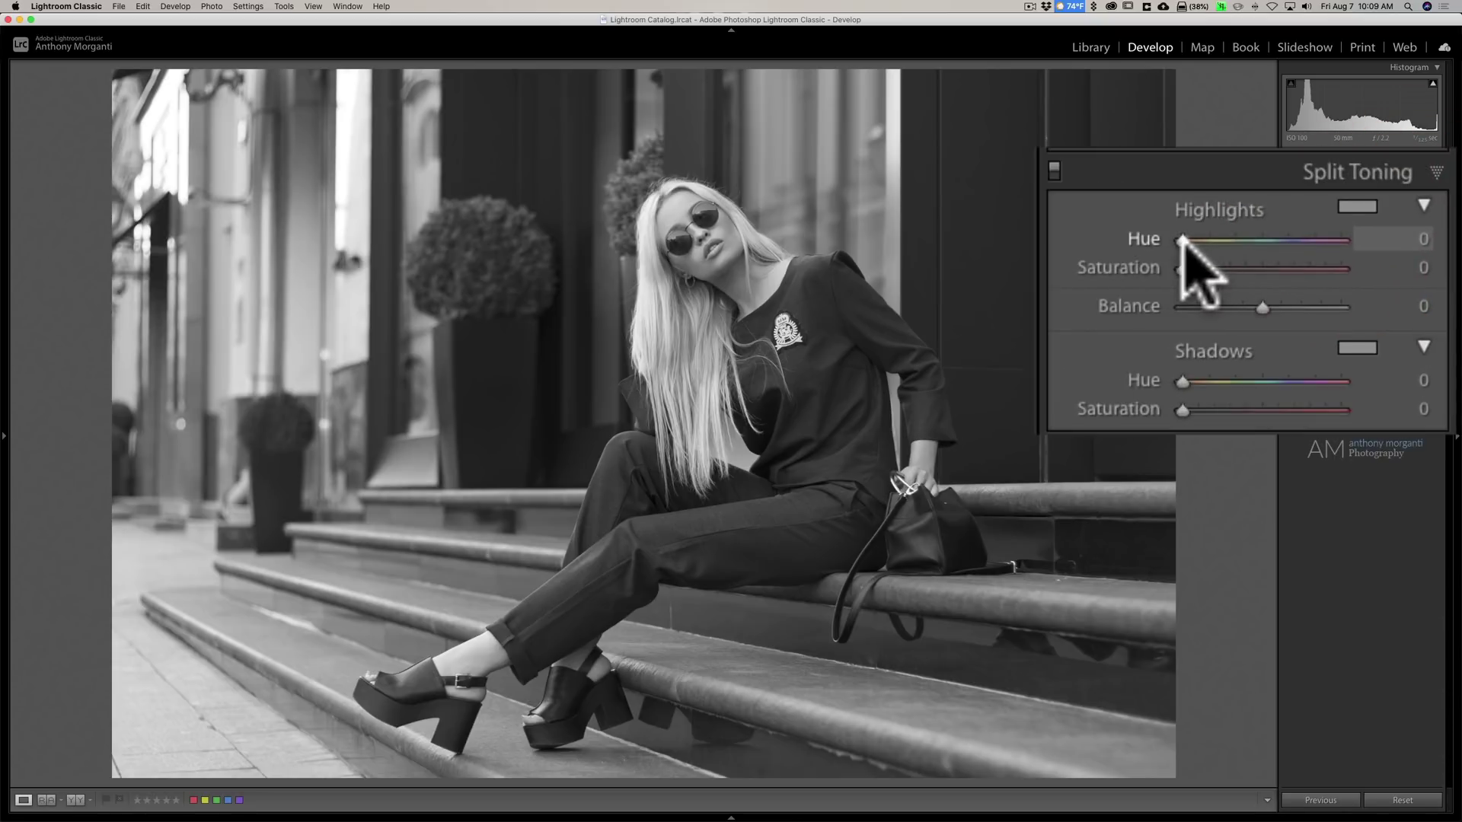
left_click_drag(1339, 270, 1347, 270)
mouse_move(1205, 267)
left_mouse_down()
mouse_move(1188, 265)
mouse_move(1231, 264)
mouse_move(1218, 263)
left_mouse_up()
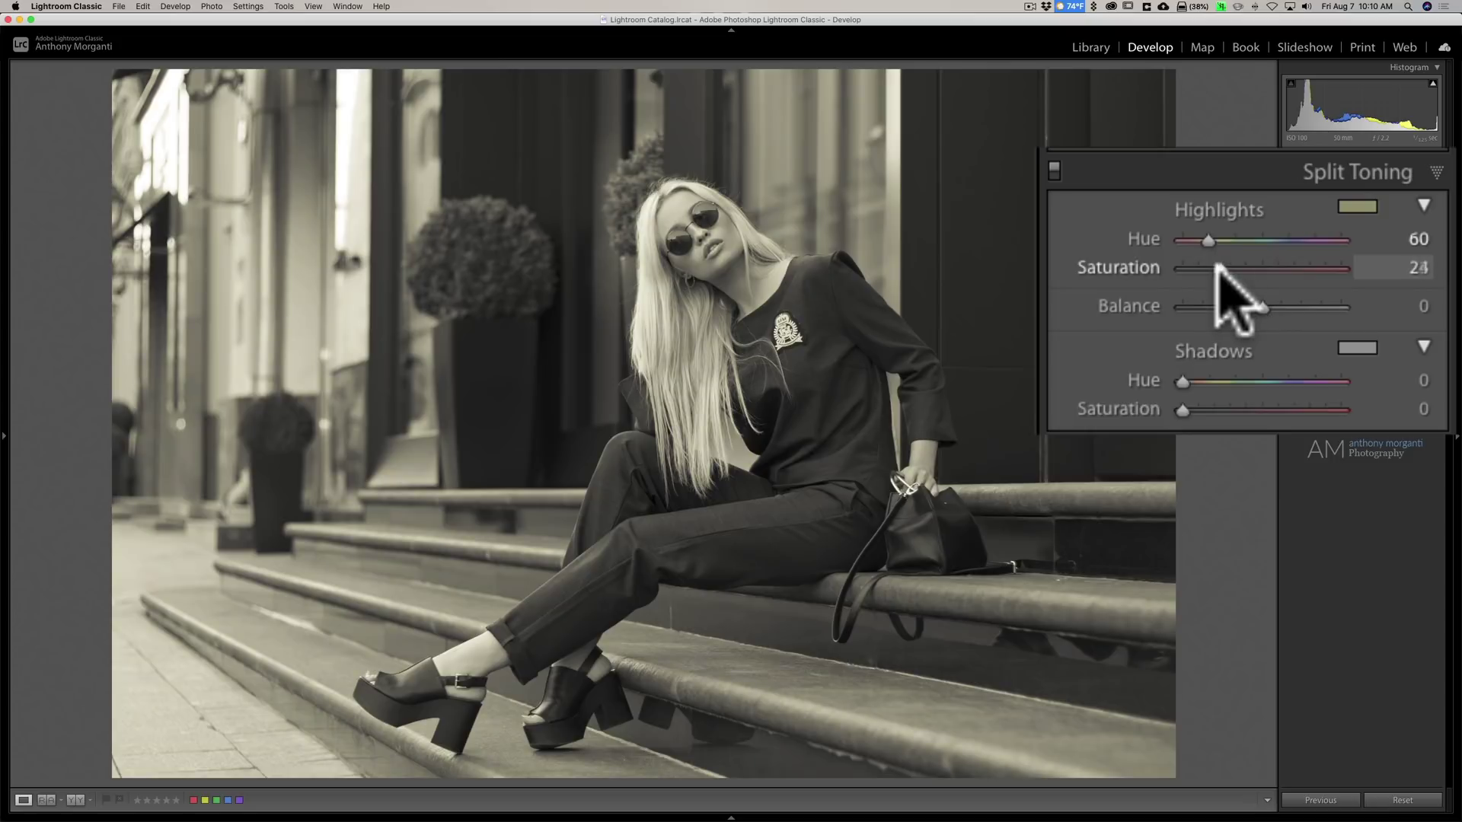
left_click(1217, 326)
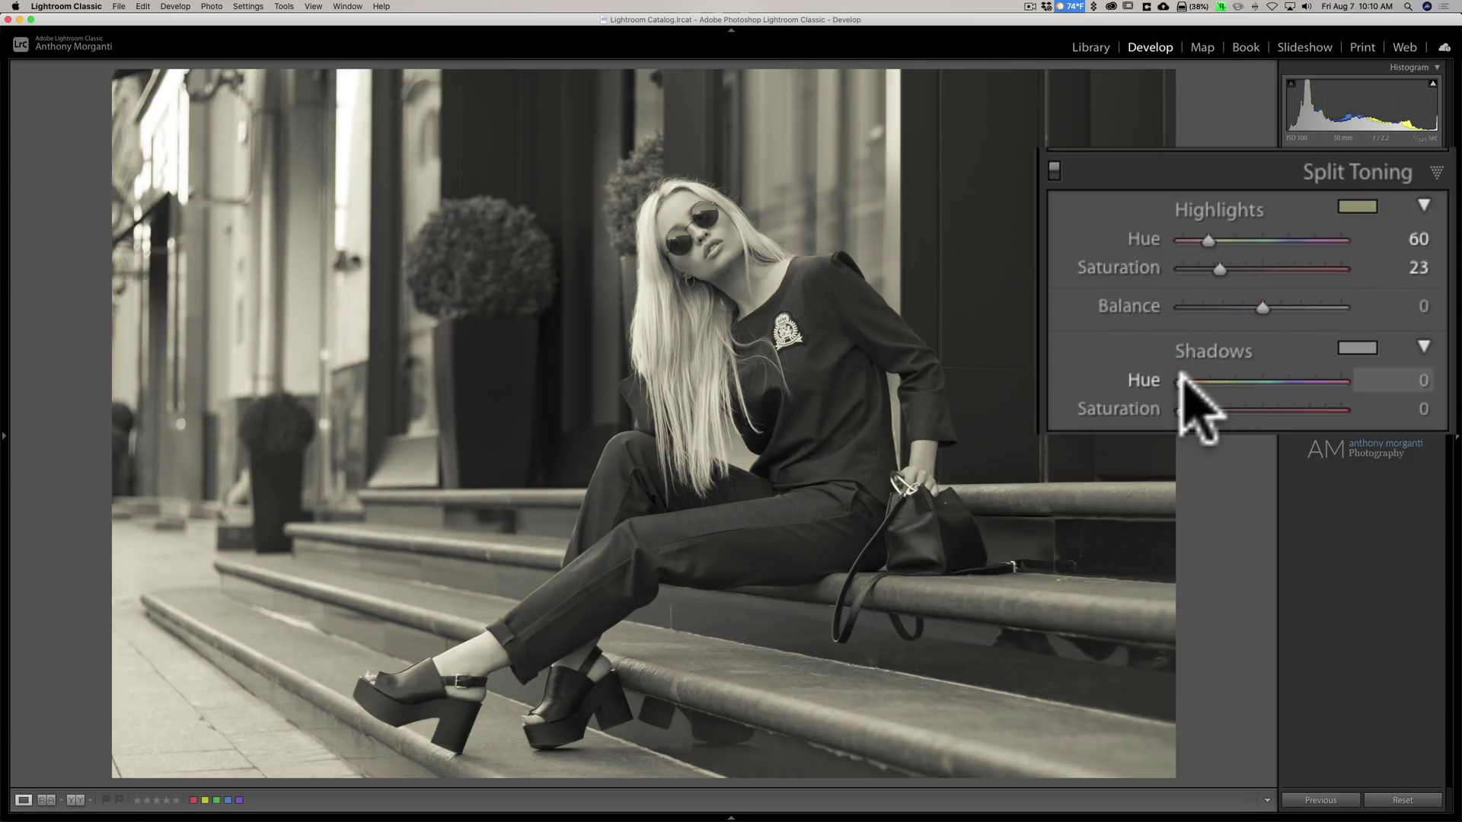
left_click_drag(1184, 382, 1286, 382)
left_click_drag(1193, 411, 1260, 294)
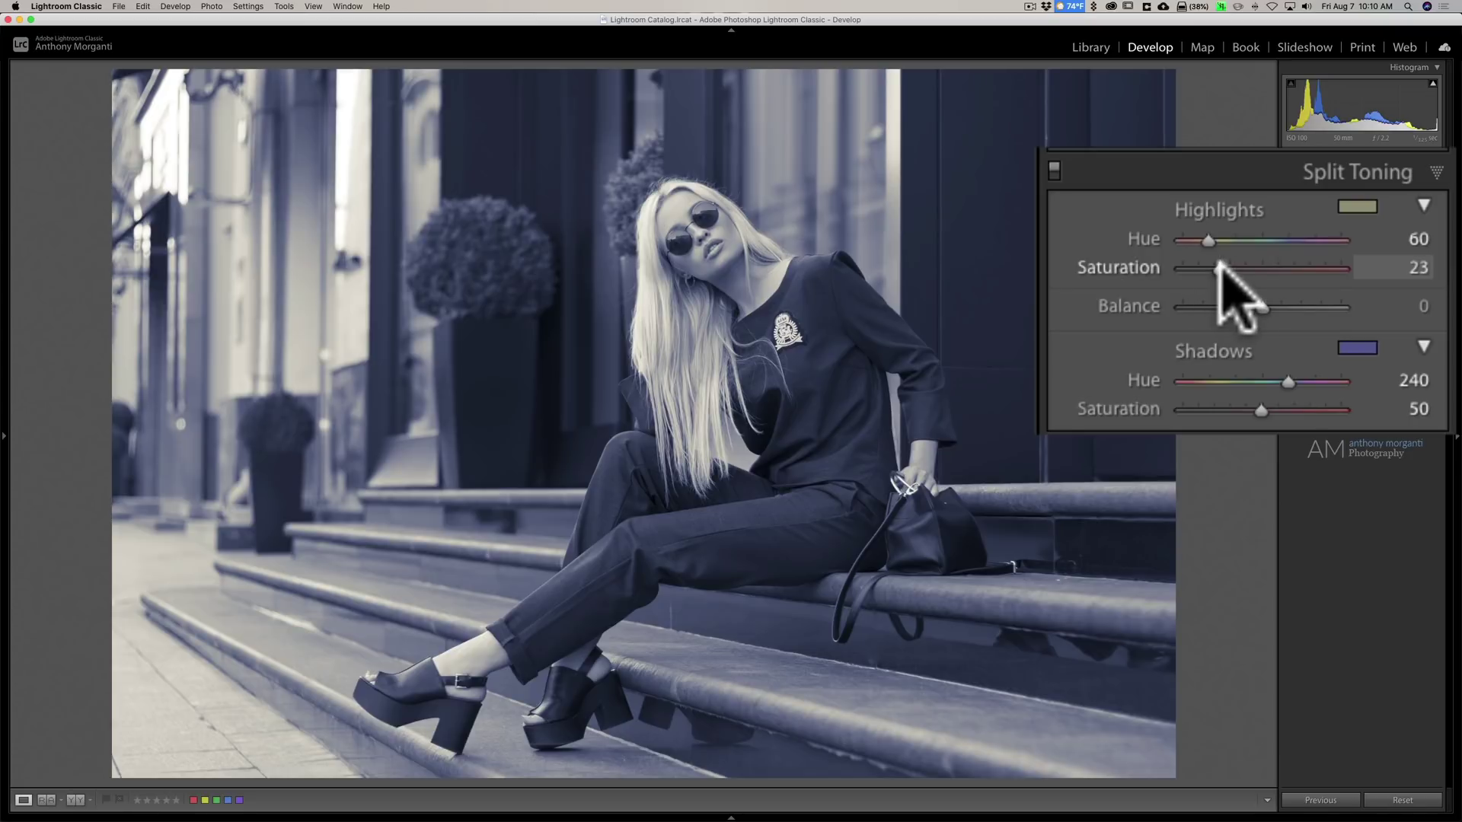
mouse_move(1221, 267)
left_mouse_down()
mouse_move(1301, 267)
mouse_move(1214, 268)
left_mouse_up()
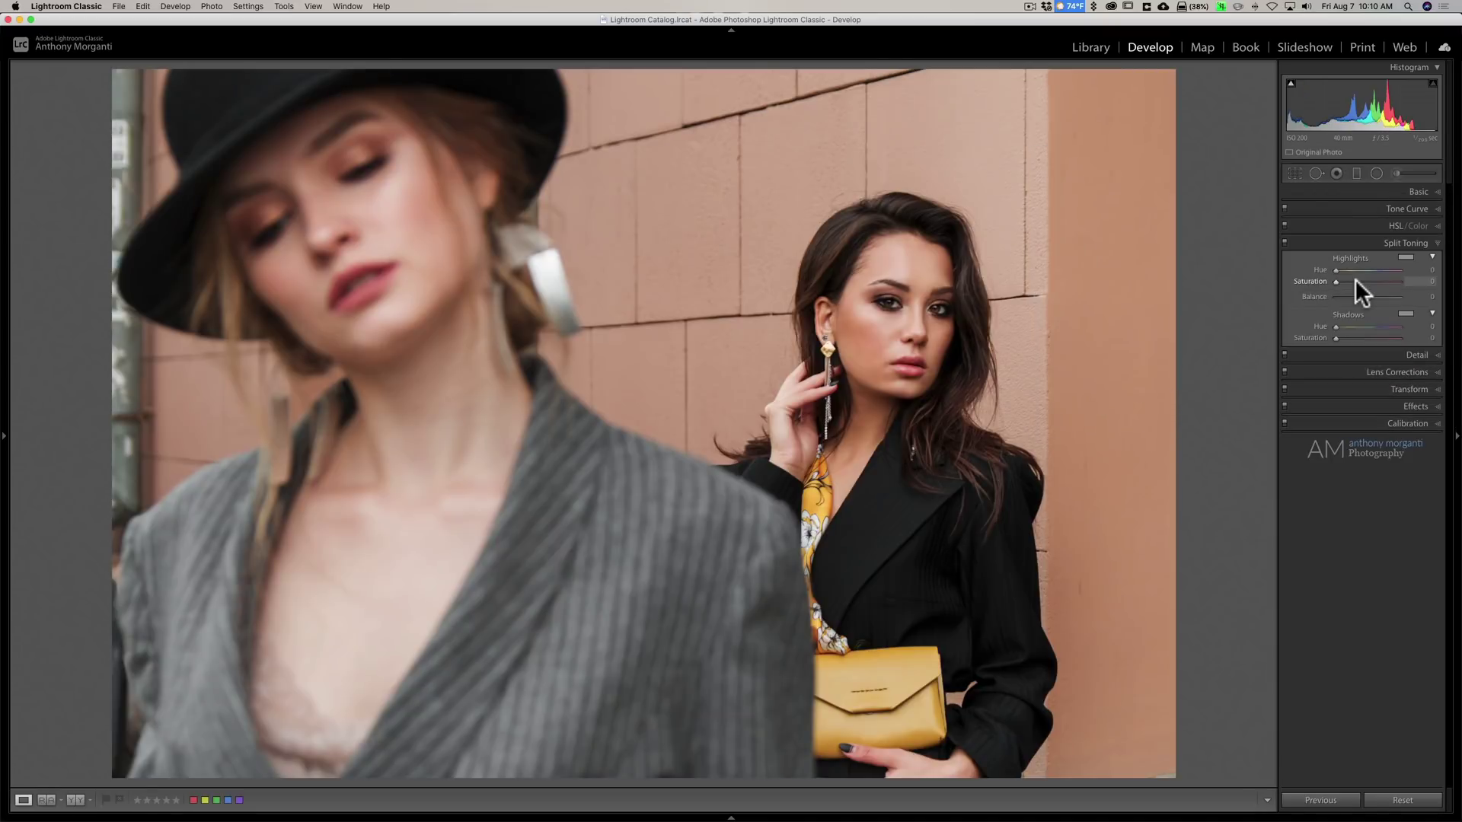
Convert the two-women portrait to black and white in the Basic panel
left_click(1419, 191)
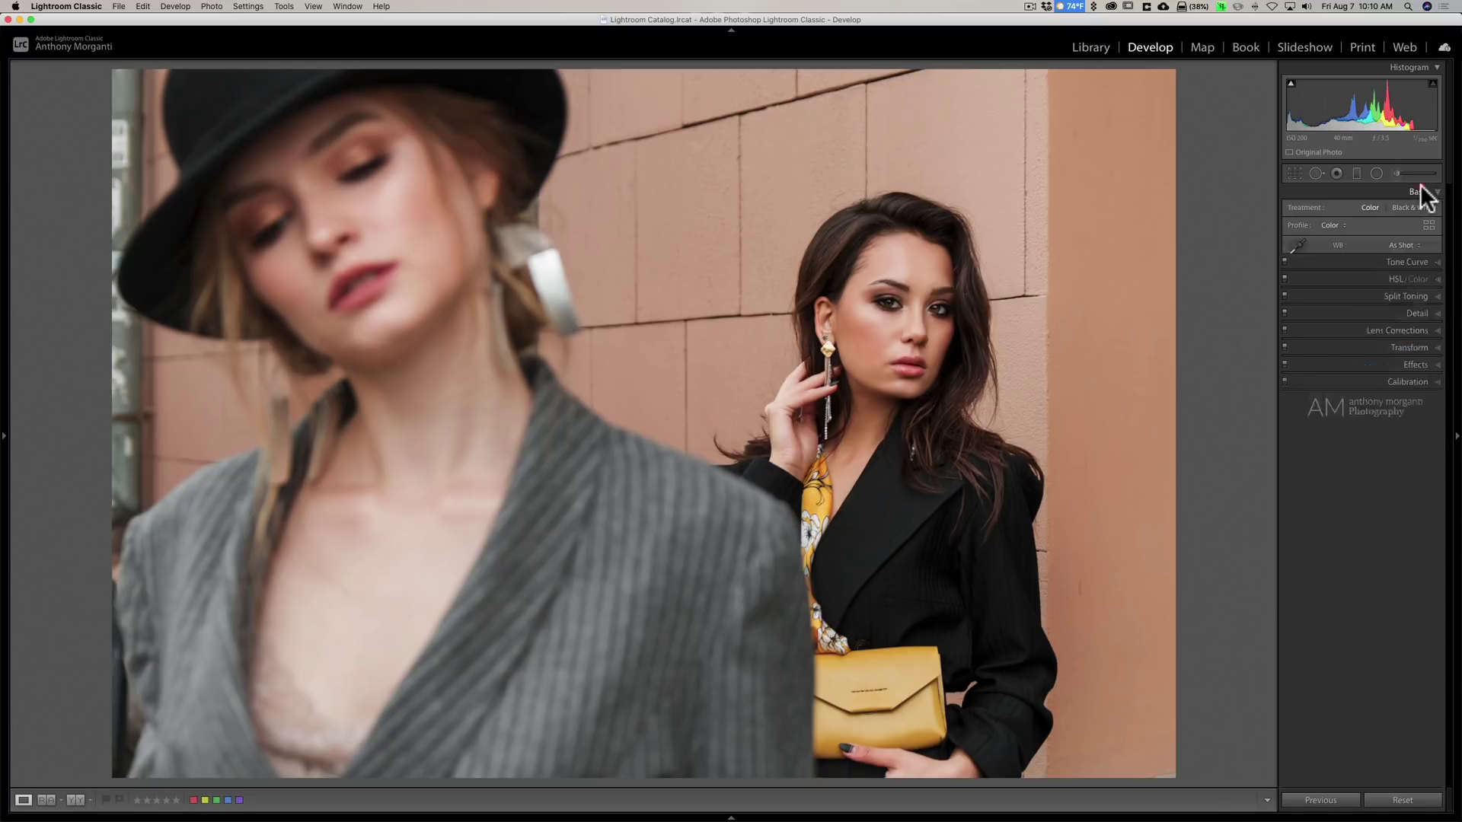
left_click(1415, 206)
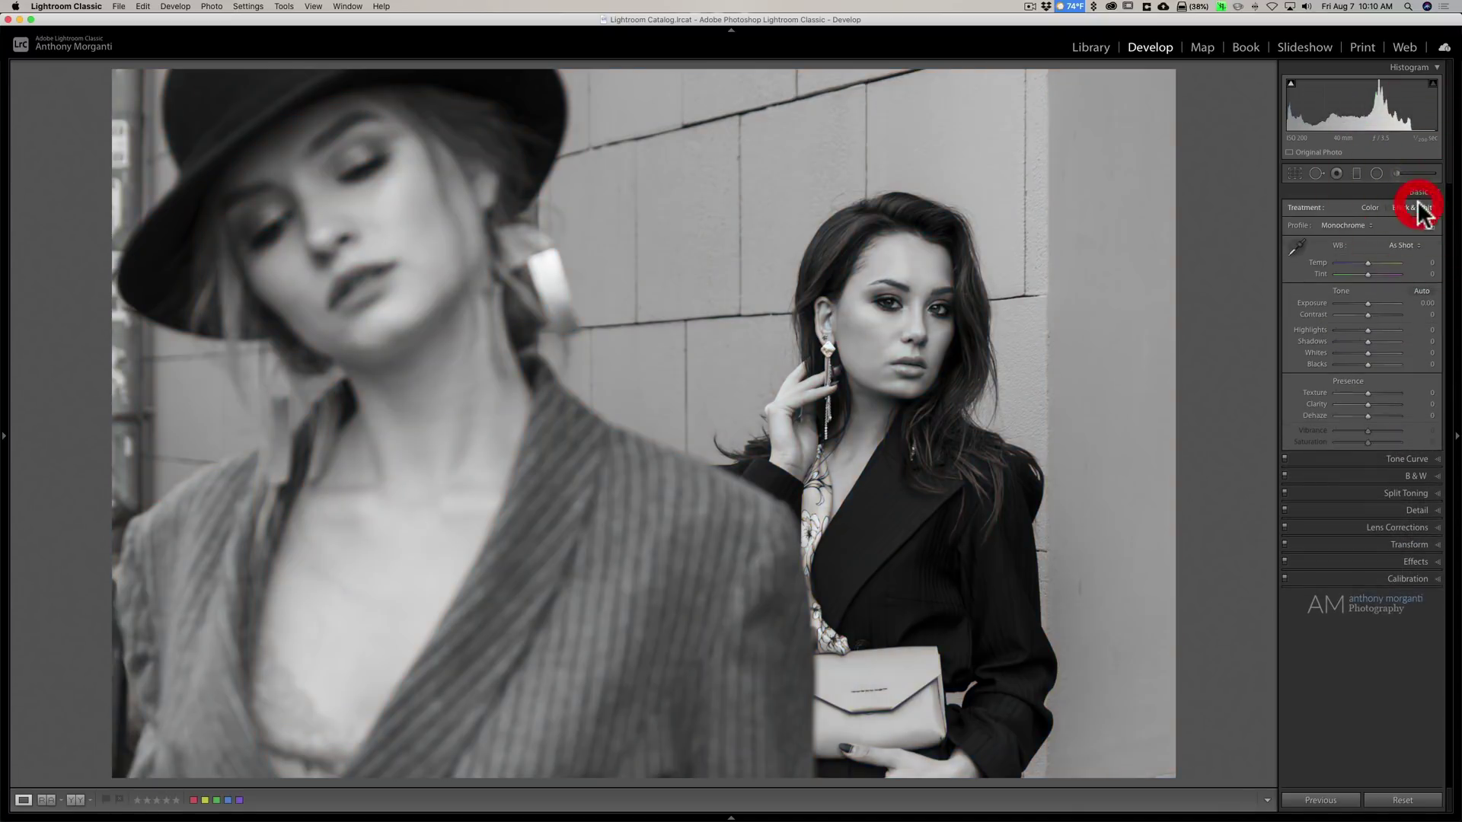
left_click(1416, 190)
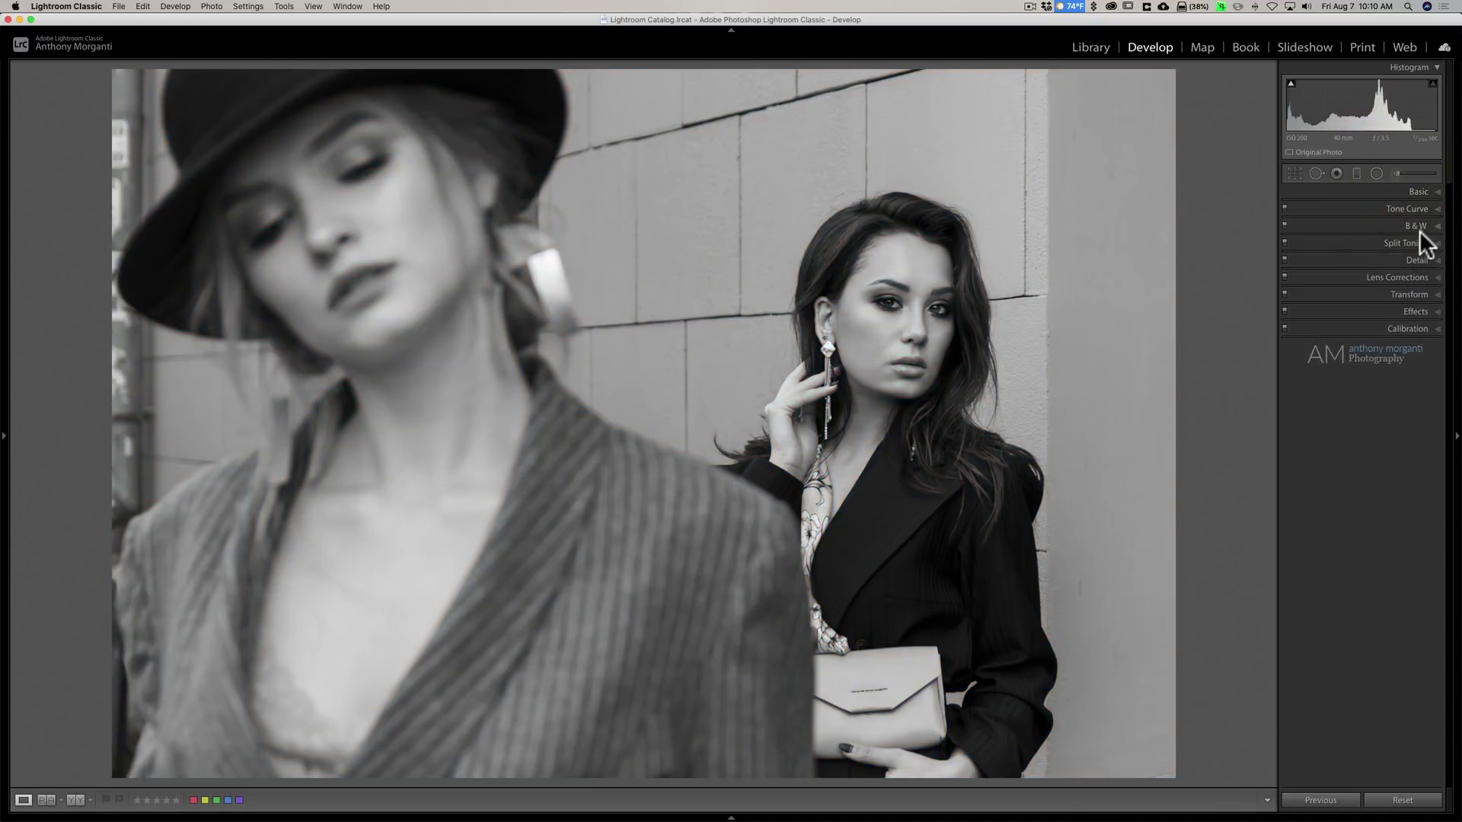
Give the highlights a warm orange tone at hue 44, saturation 30
left_click(1416, 240)
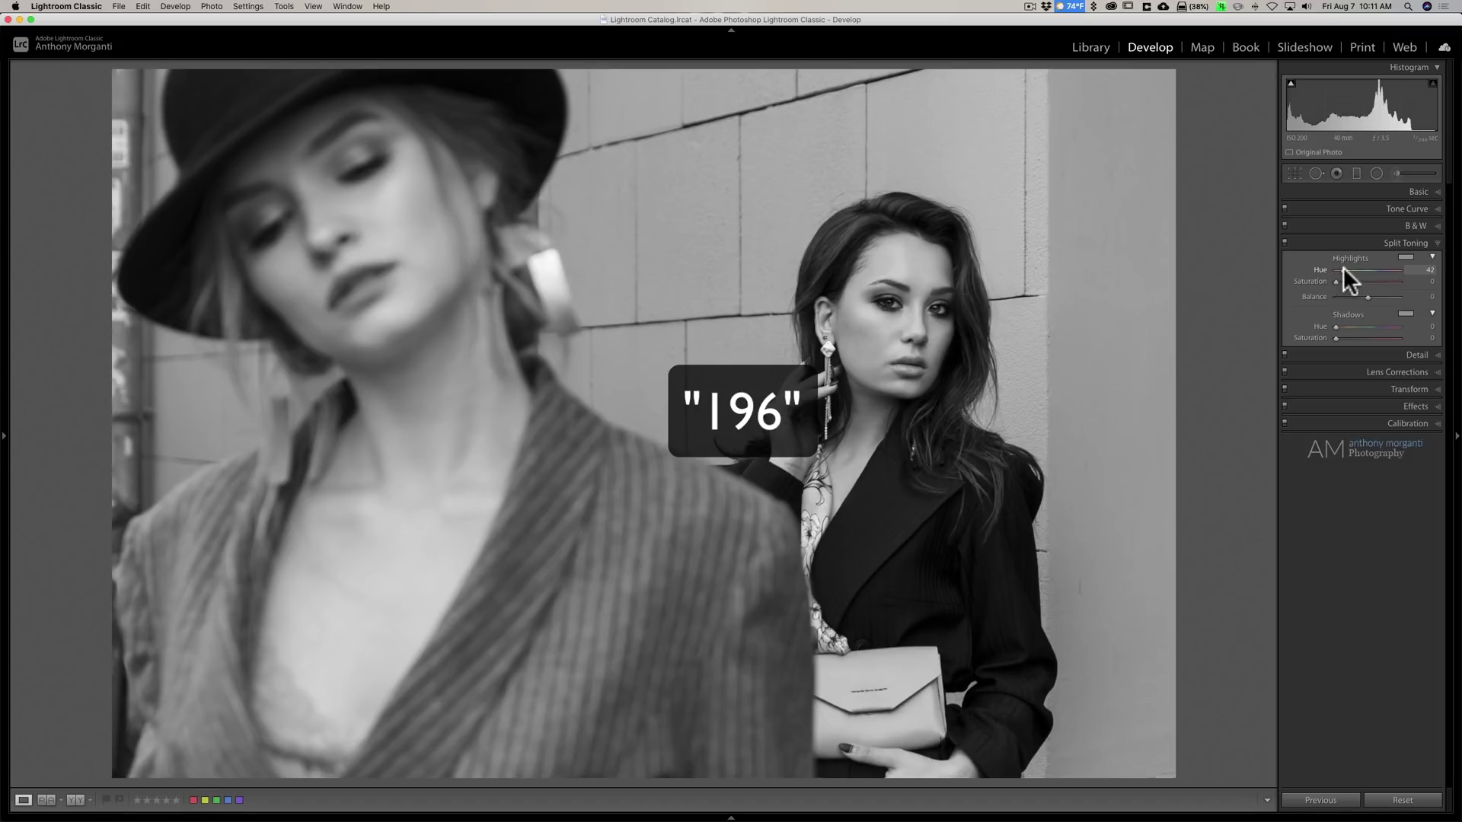
key("Up")
key("Up")
key("Up")
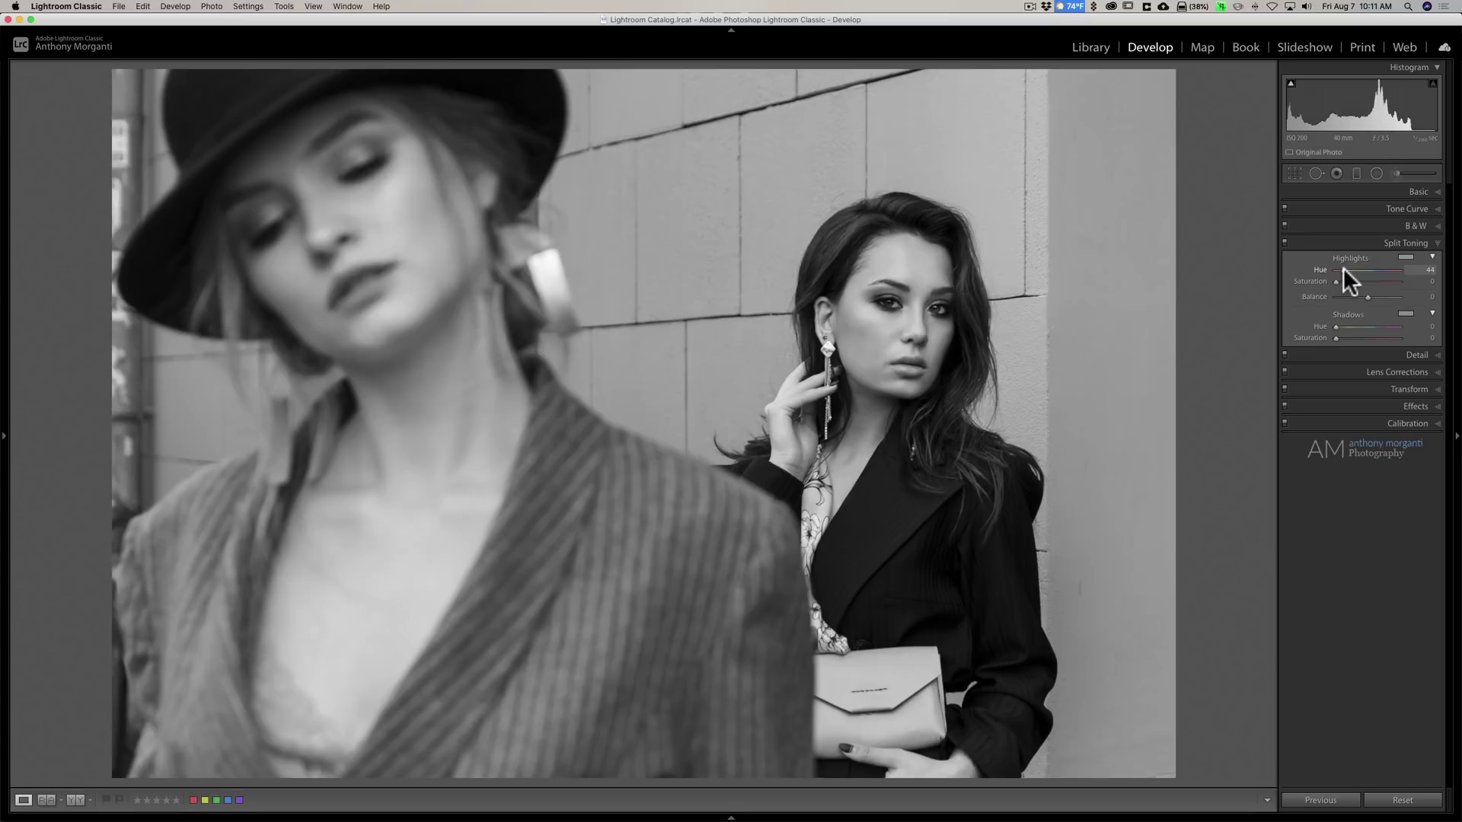
left_click_drag(1338, 280, 1349, 281)
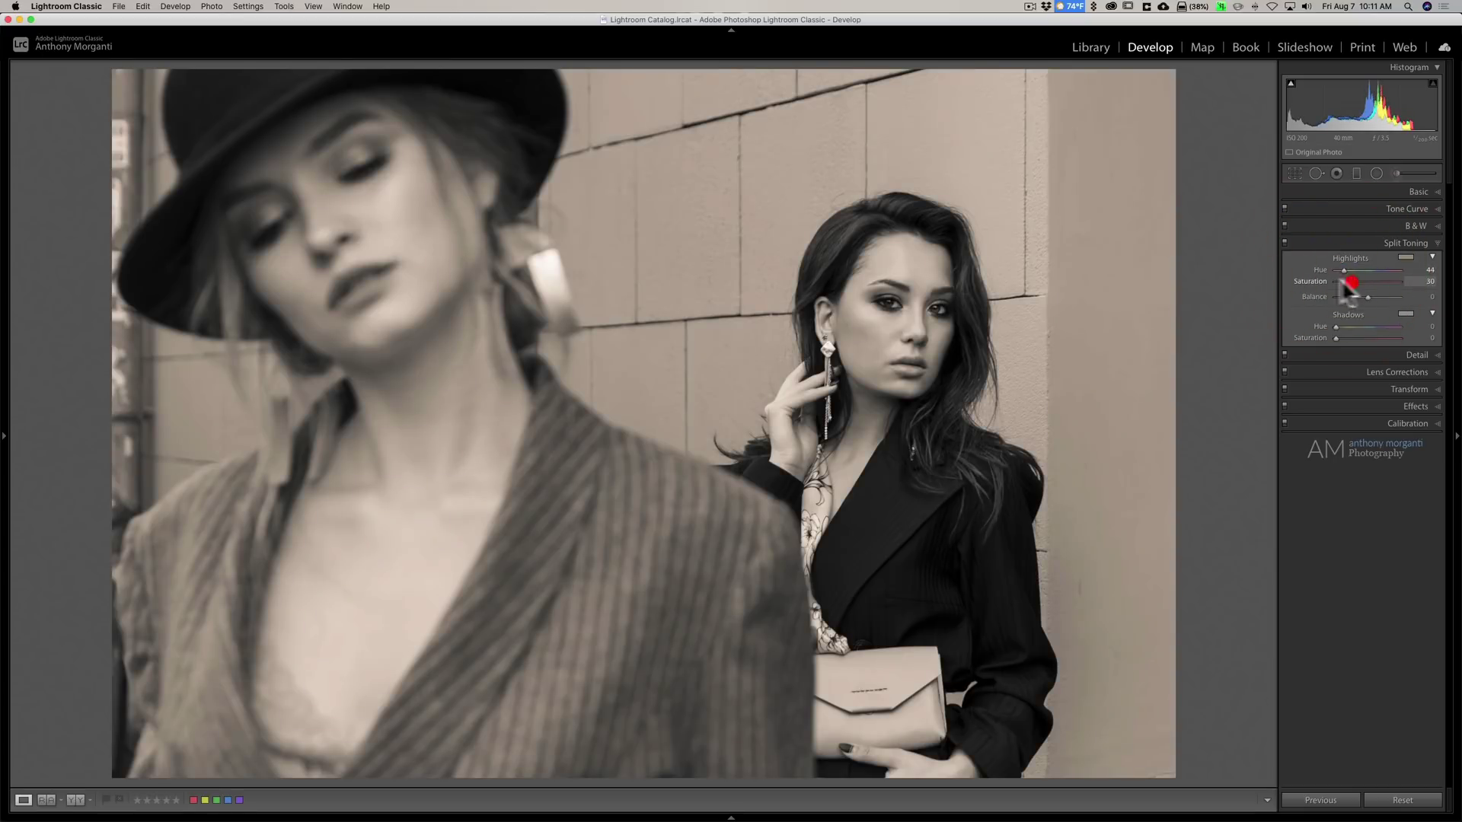
left_click_drag(1350, 281, 1349, 282)
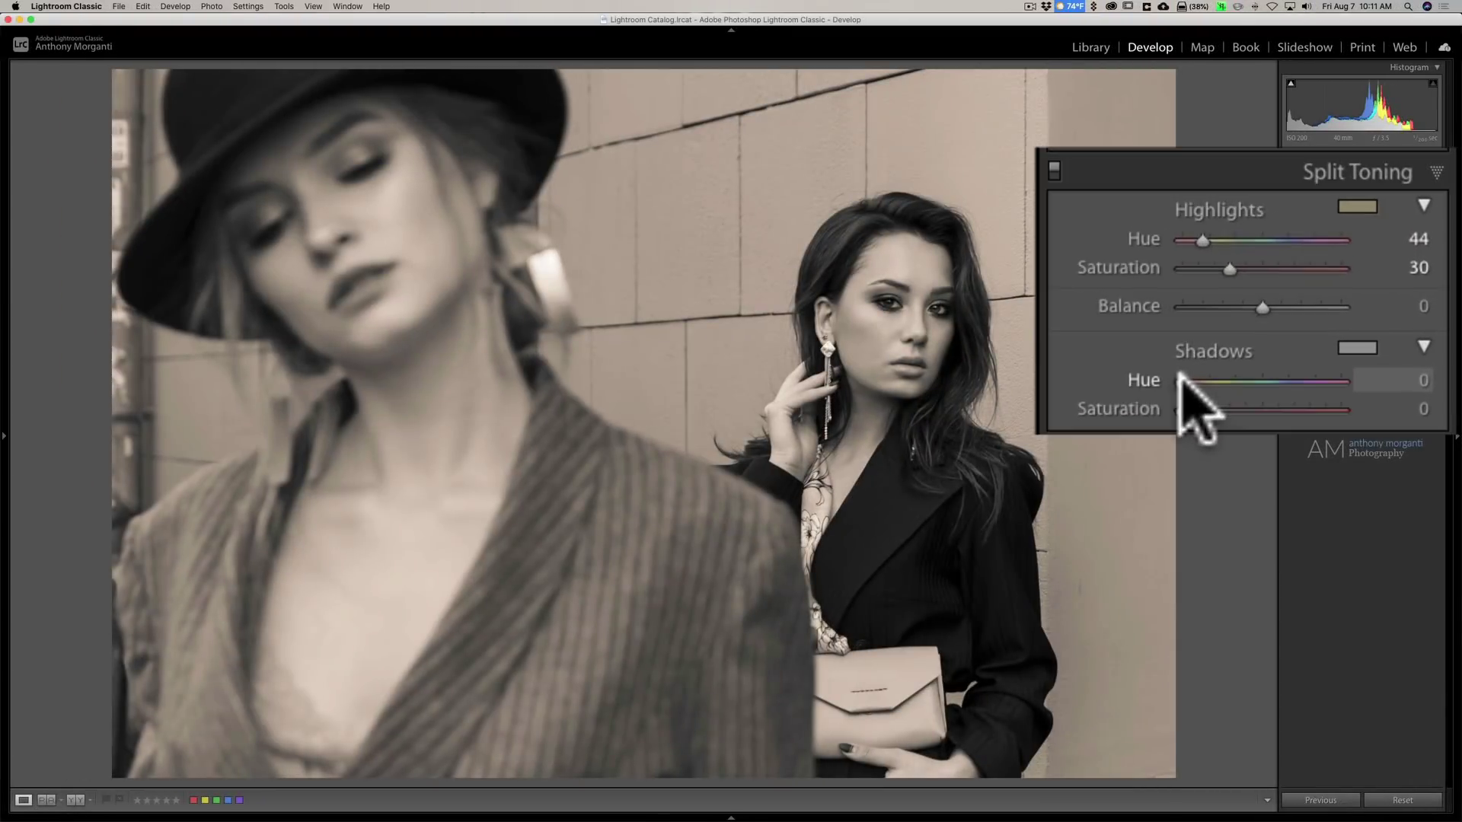
Set the shadow hue to cyan 196, the complement of orange 44
left_click_drag(1182, 381, 1269, 381)
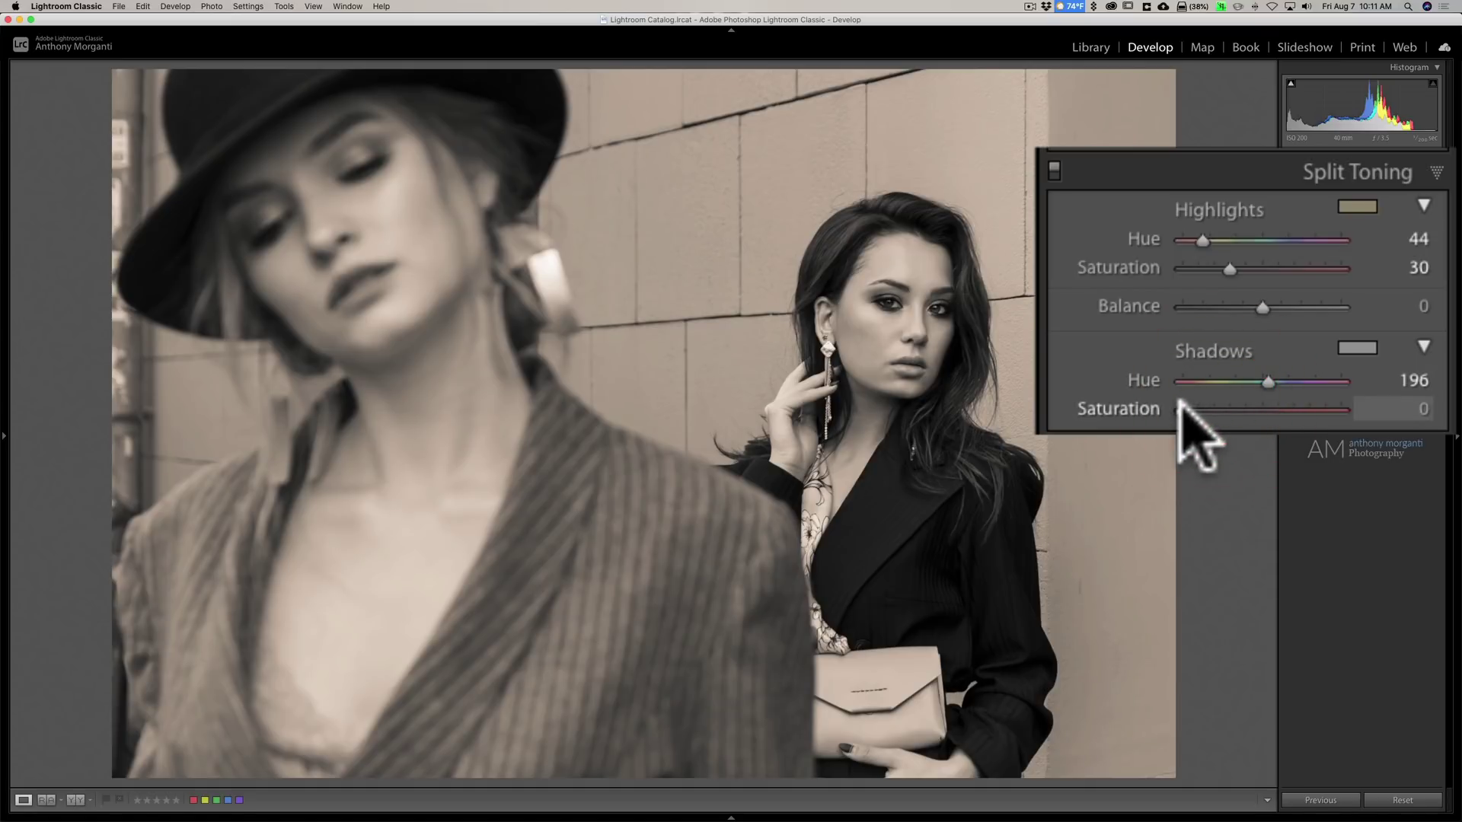
Raise the cyan shadow saturation to 61, then advance to the man-in-hat photo
left_click_drag(1183, 410, 1277, 411)
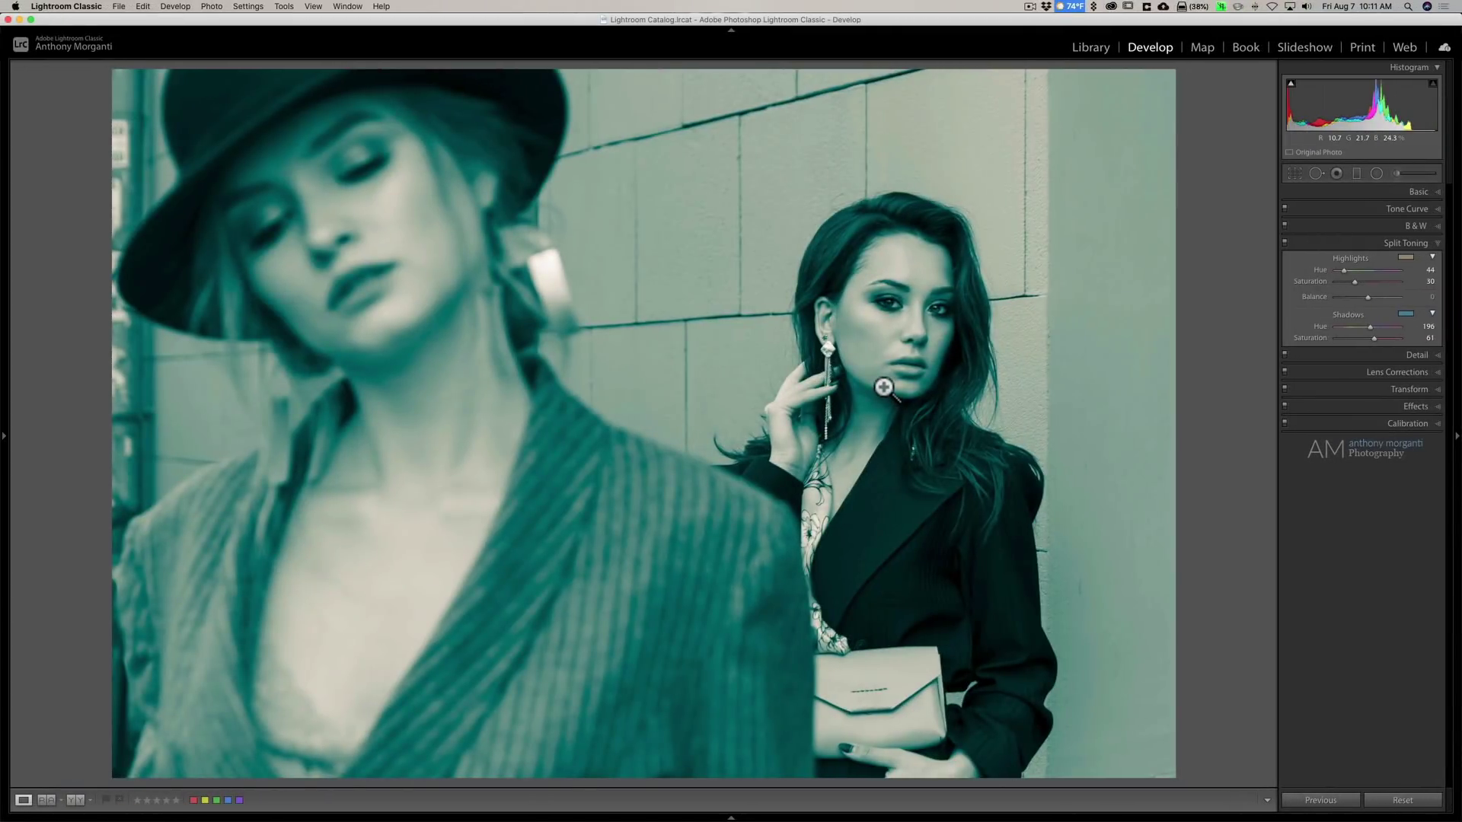
key("Right")
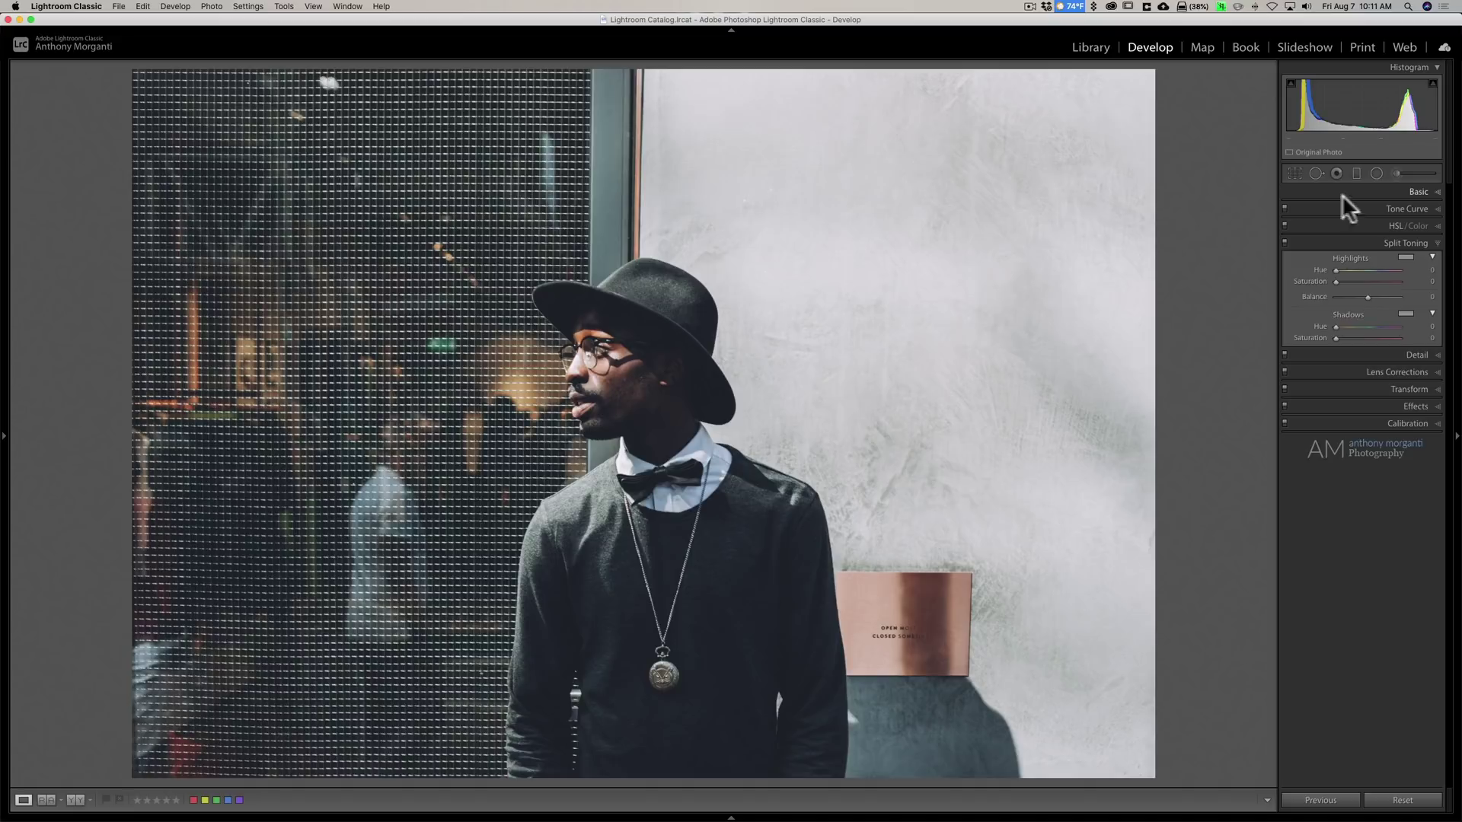
Tone the man-in-hat photo with highlights 61/20 and shadows 239/20, then advance
left_click(1418, 245)
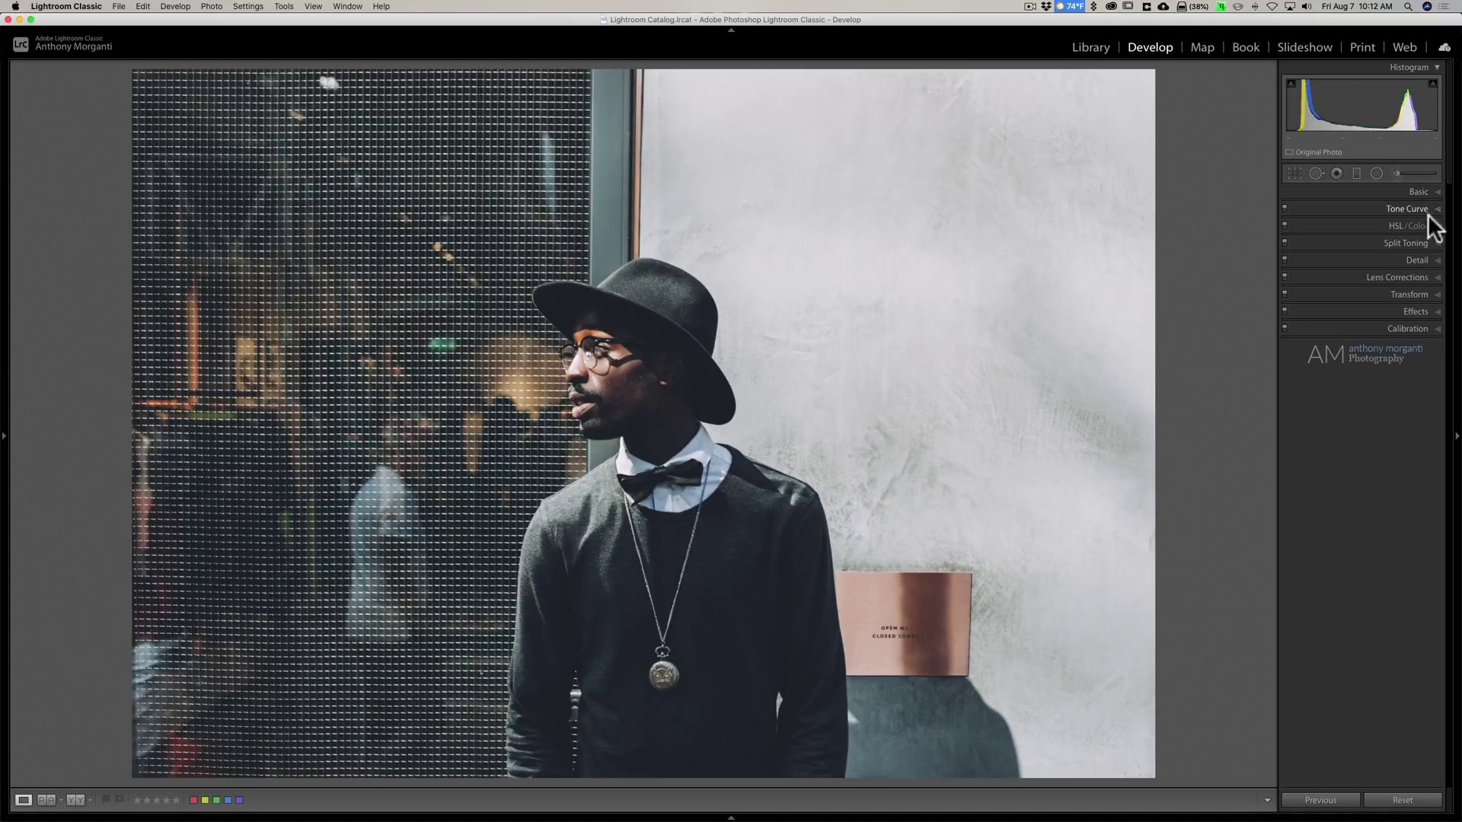
left_click(1438, 244)
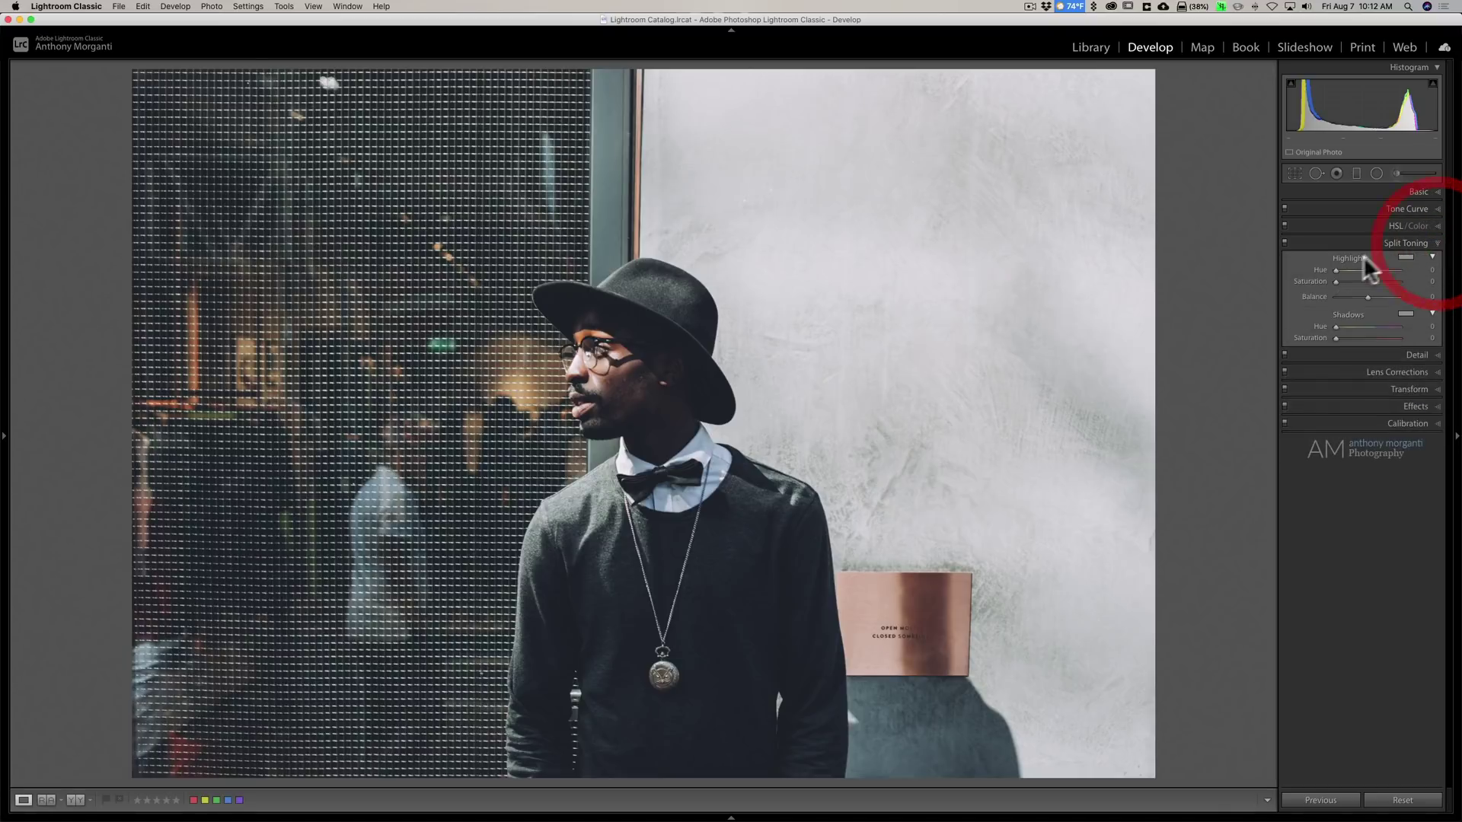
left_click_drag(1211, 242, 1212, 242)
left_click_drag(1183, 381, 1288, 382)
left_click_drag(1182, 268, 1216, 271)
left_click_drag(1180, 410, 1209, 399)
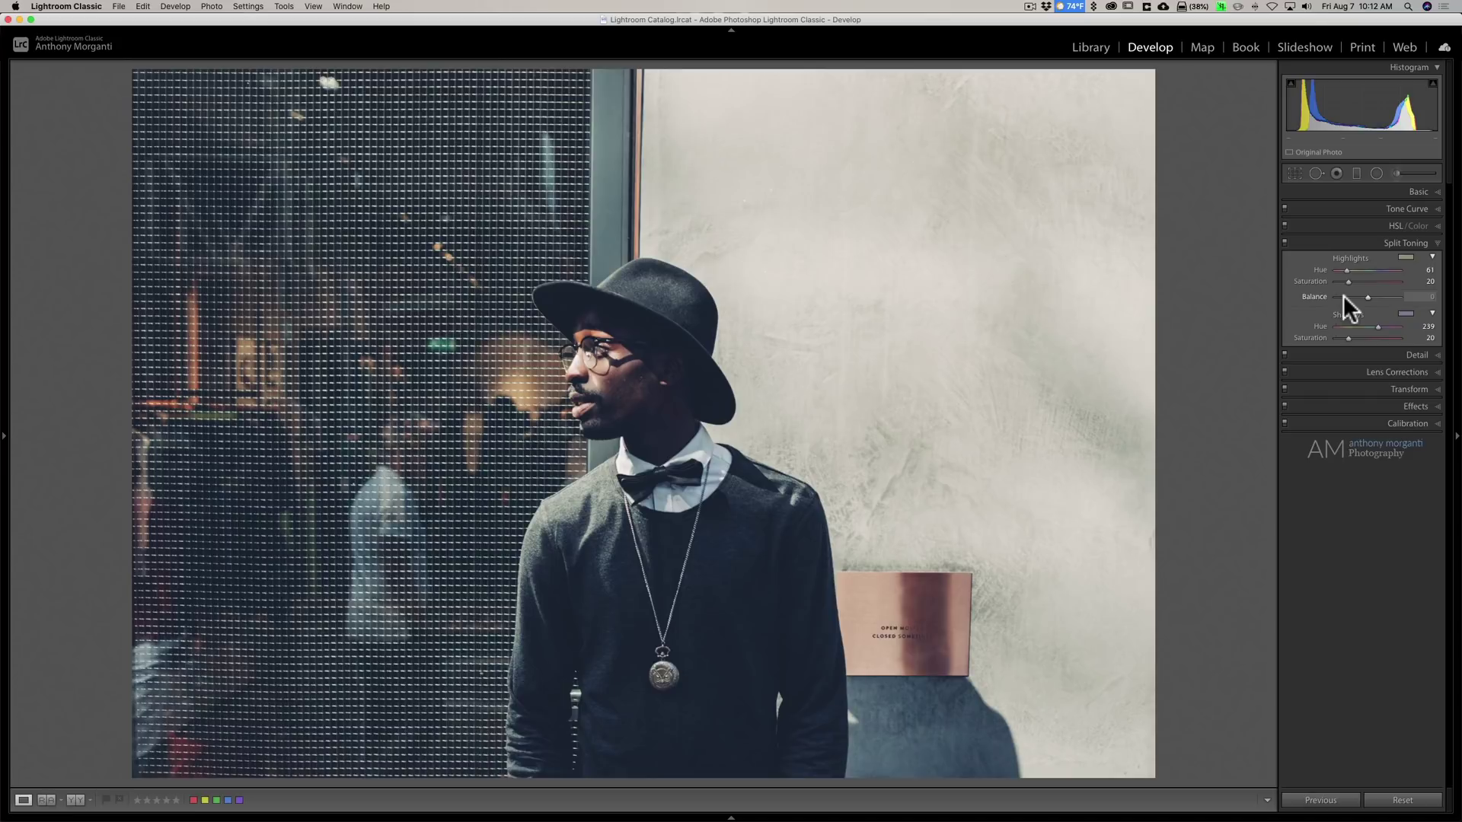
key("Right")
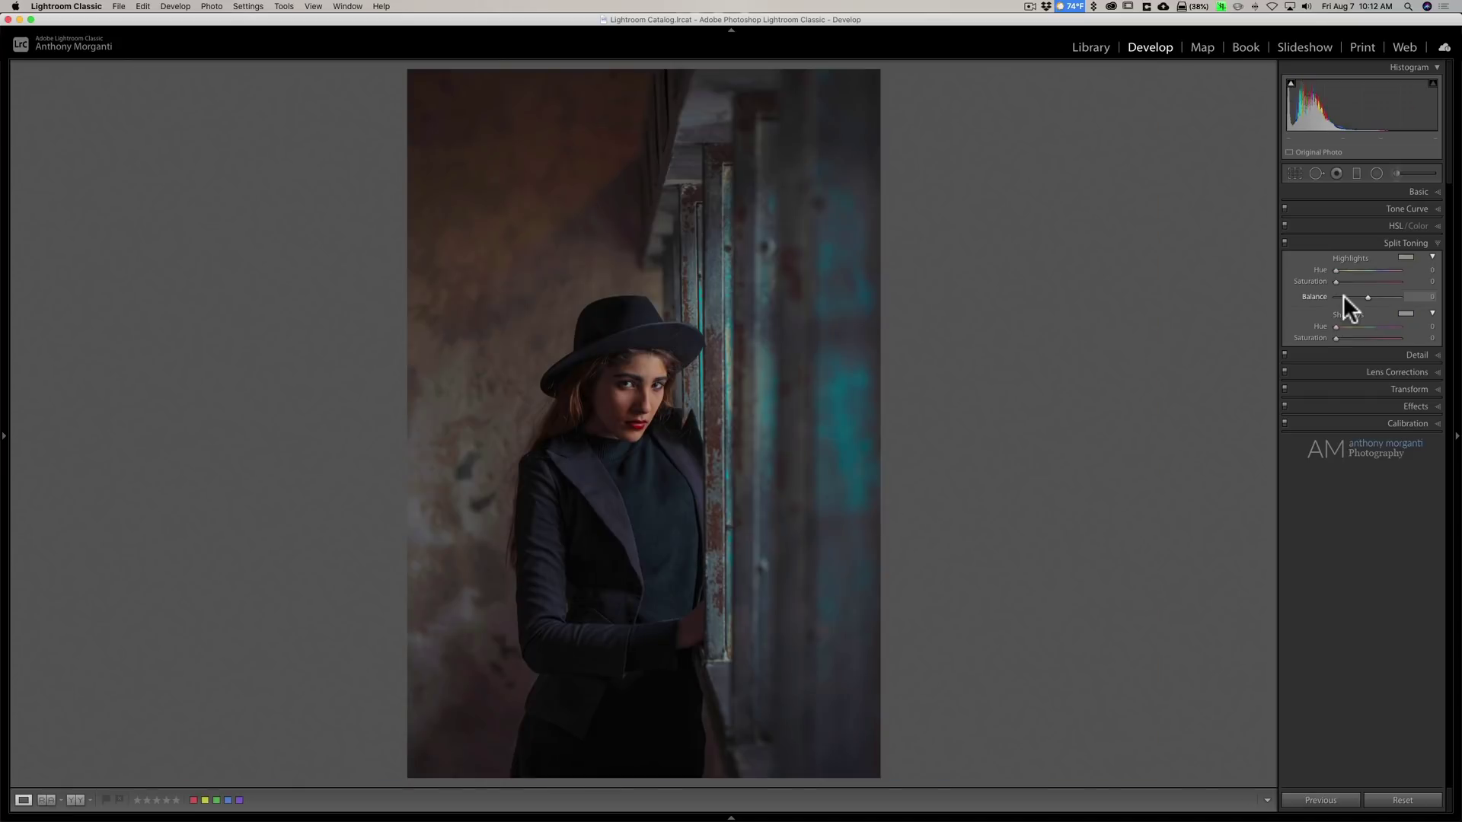
Keep the portrait's Color treatment (after trying Black & White) and lower Saturation to −64
left_click(1417, 243)
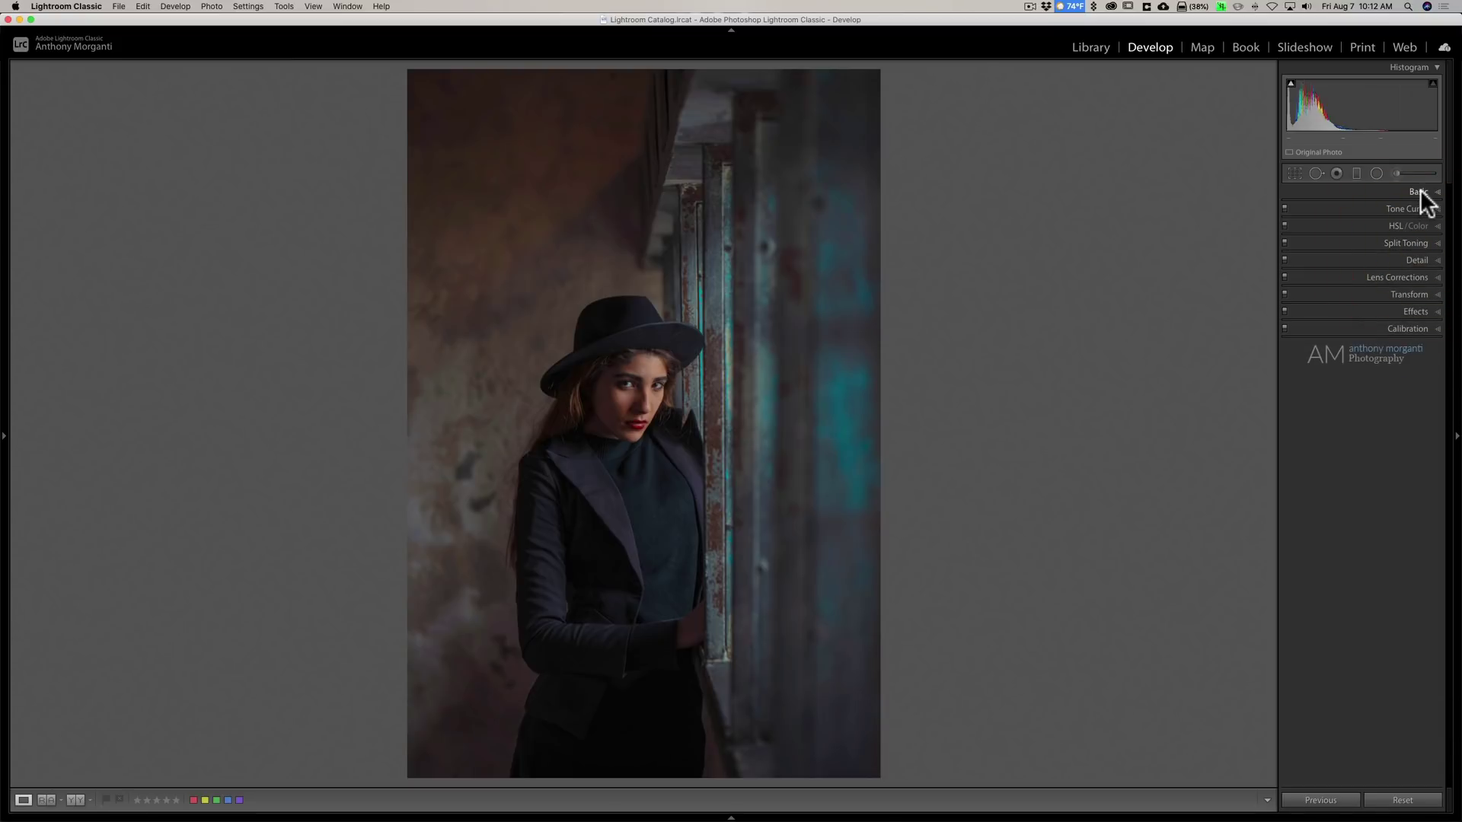
left_click(1421, 193)
left_click(1413, 209)
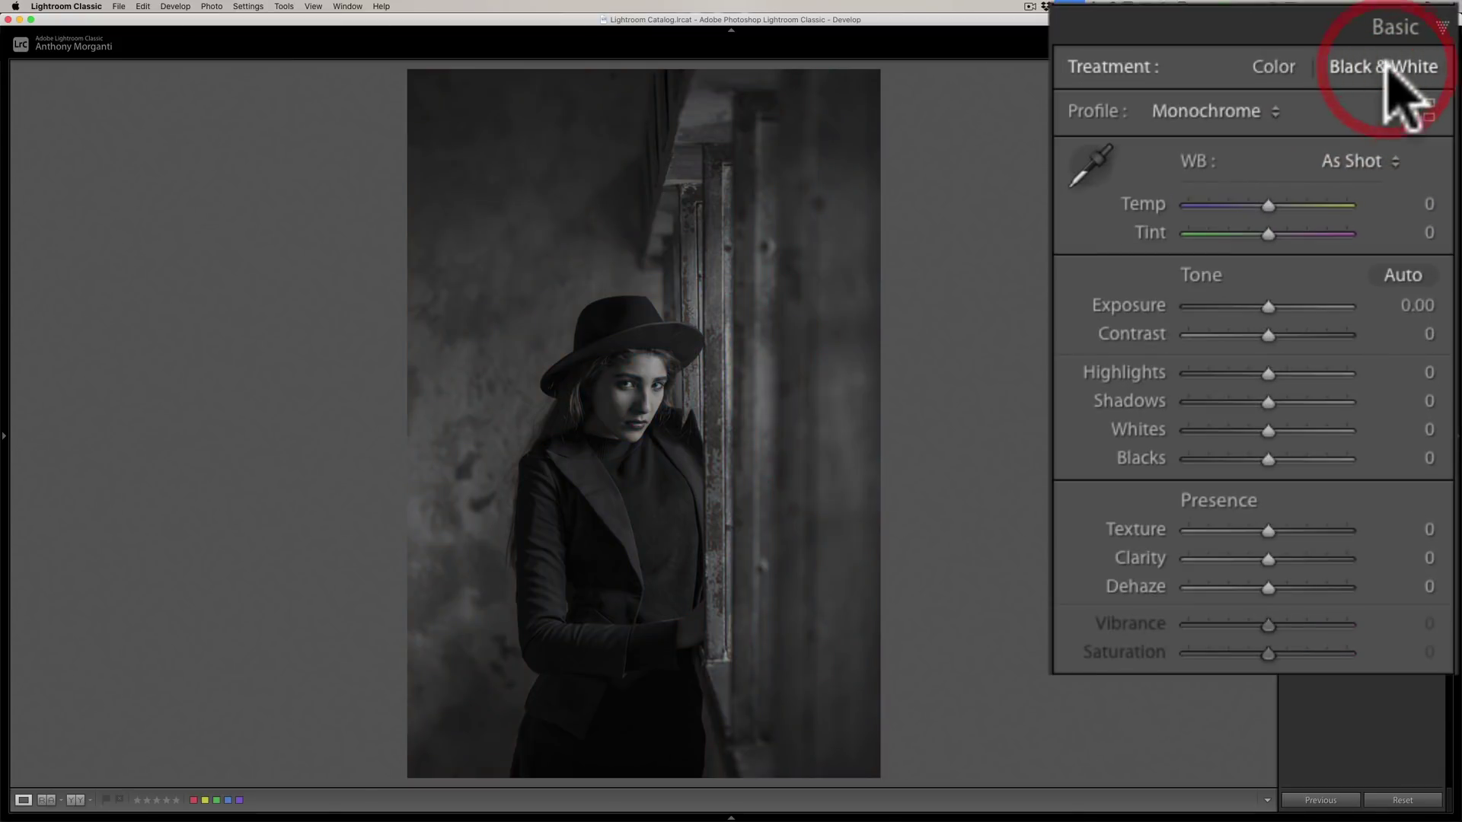
left_click(1273, 66)
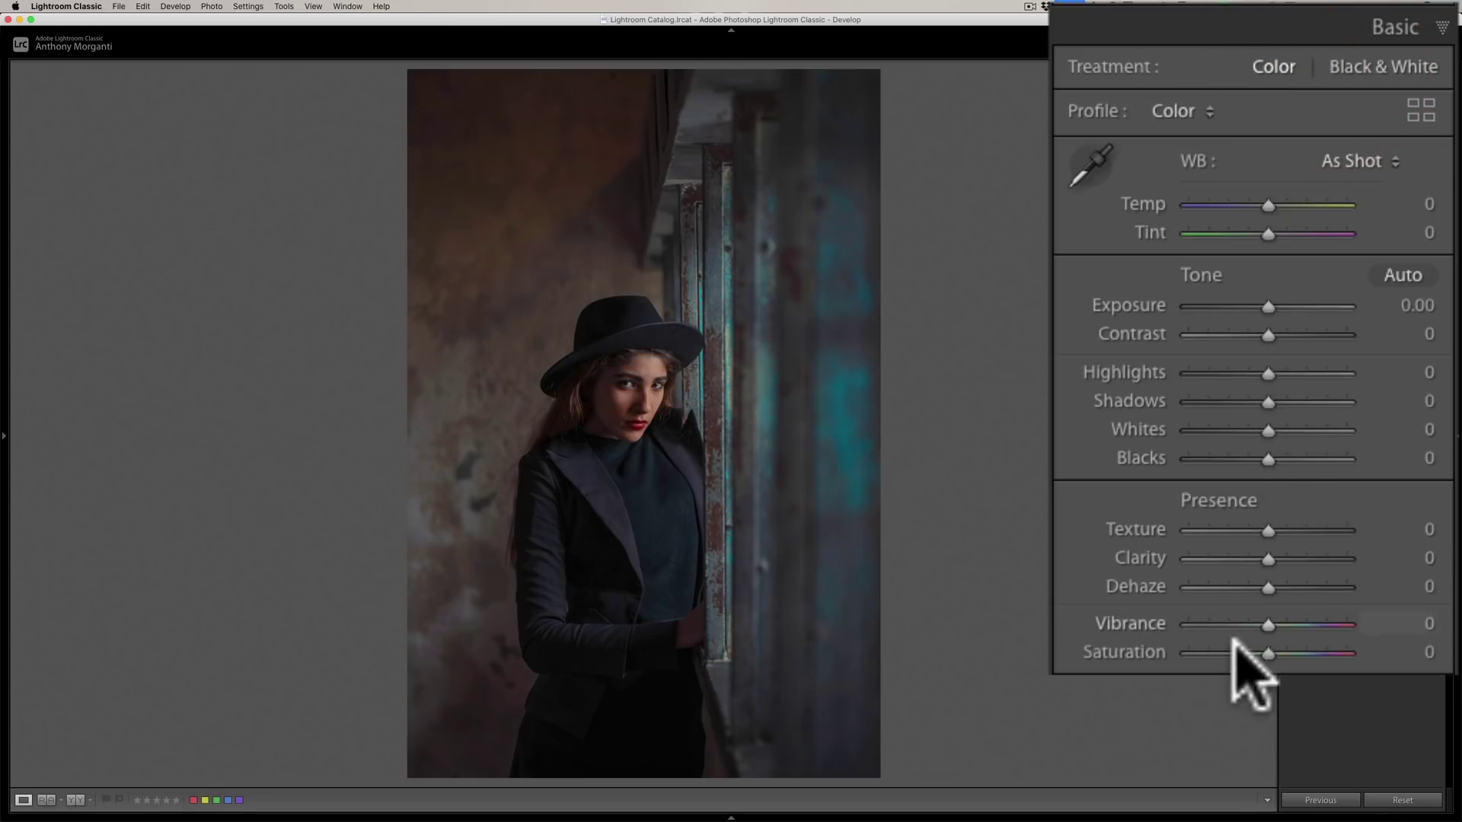
left_click_drag(1268, 653, 1218, 649)
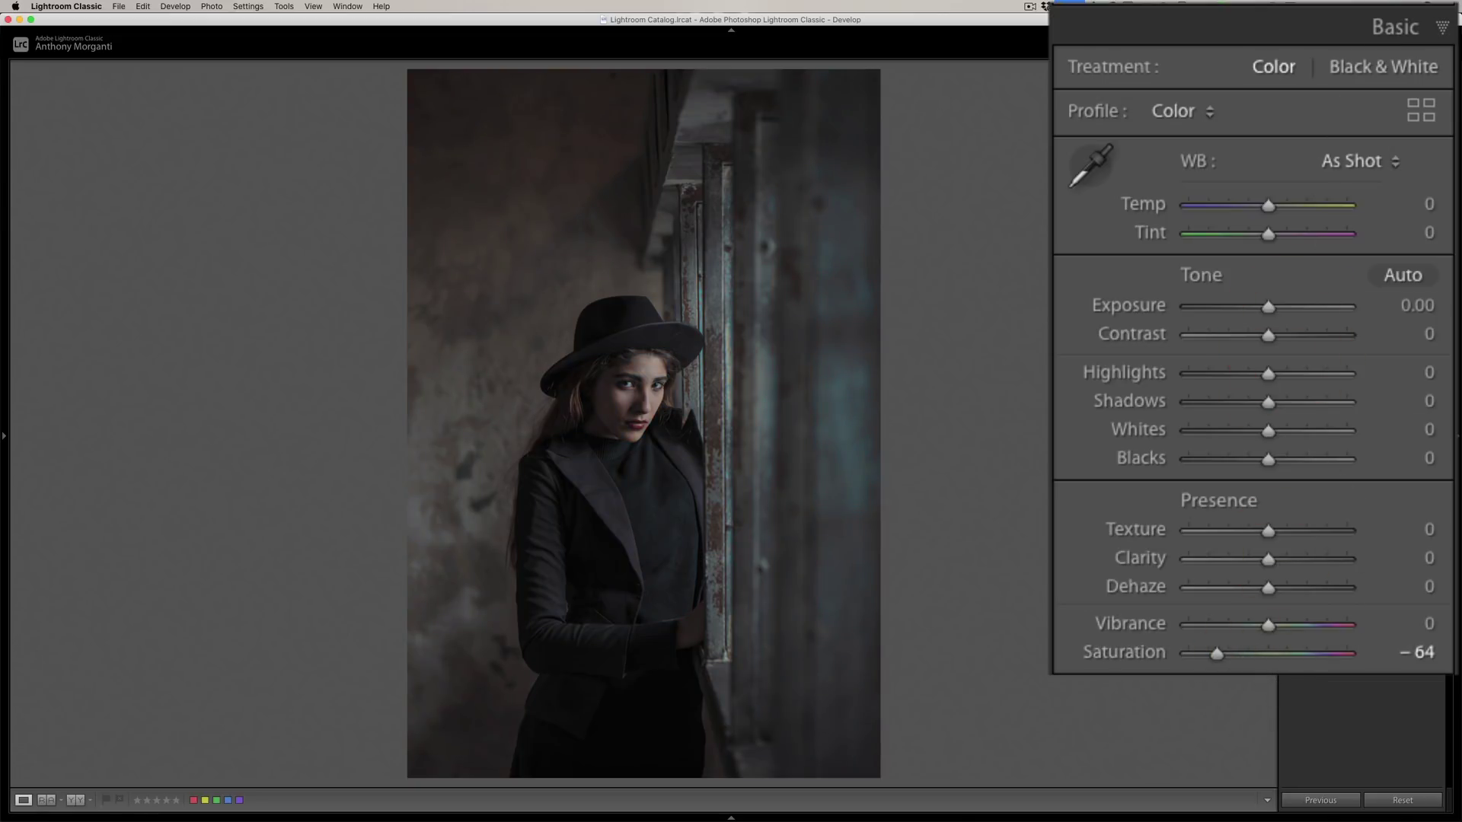
left_click(1396, 31)
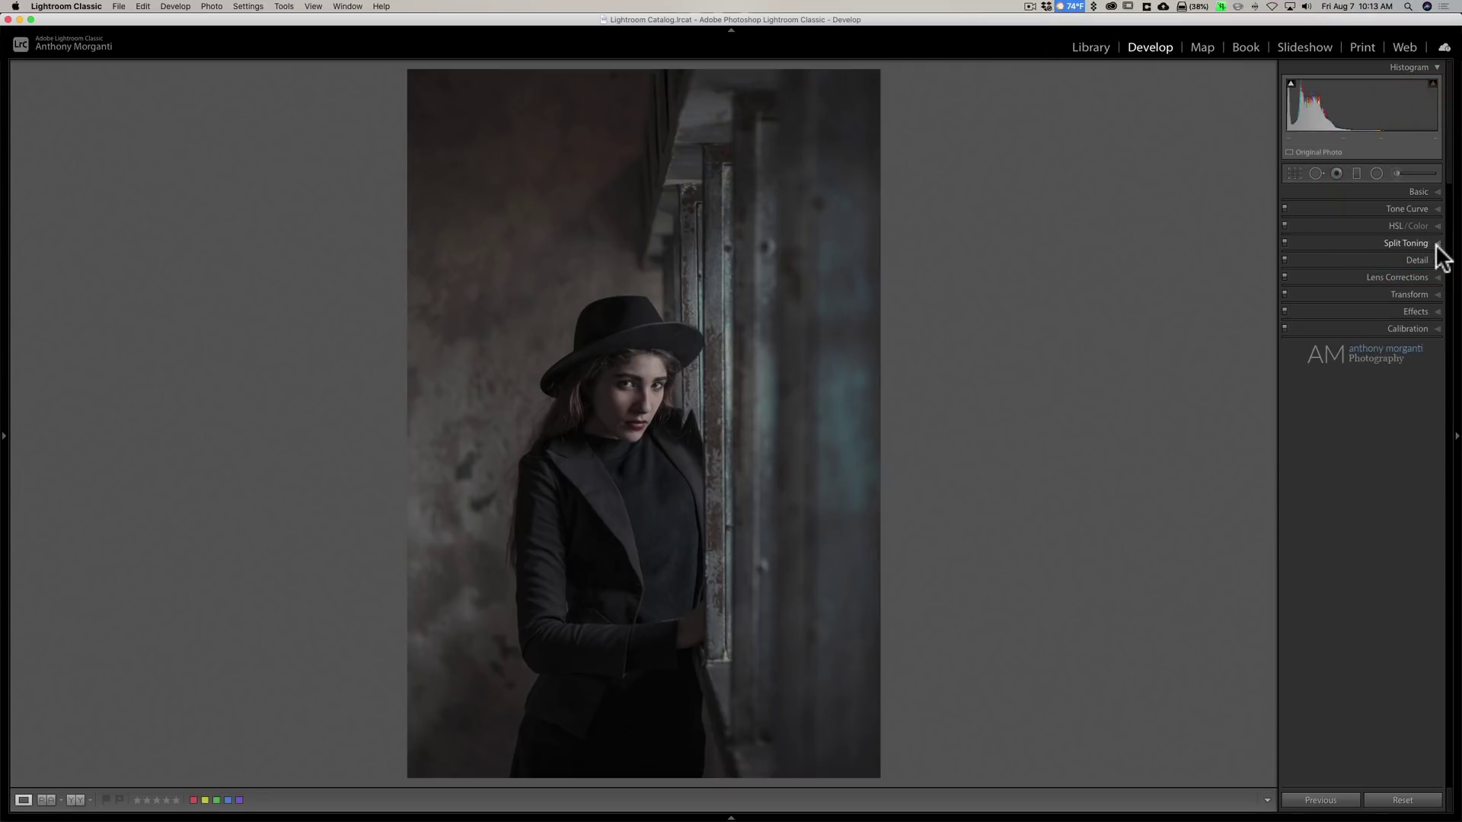
Set the Split Toning highlights to a green hue of 162 with saturation 39
left_click(1439, 171)
key("super+Tab")
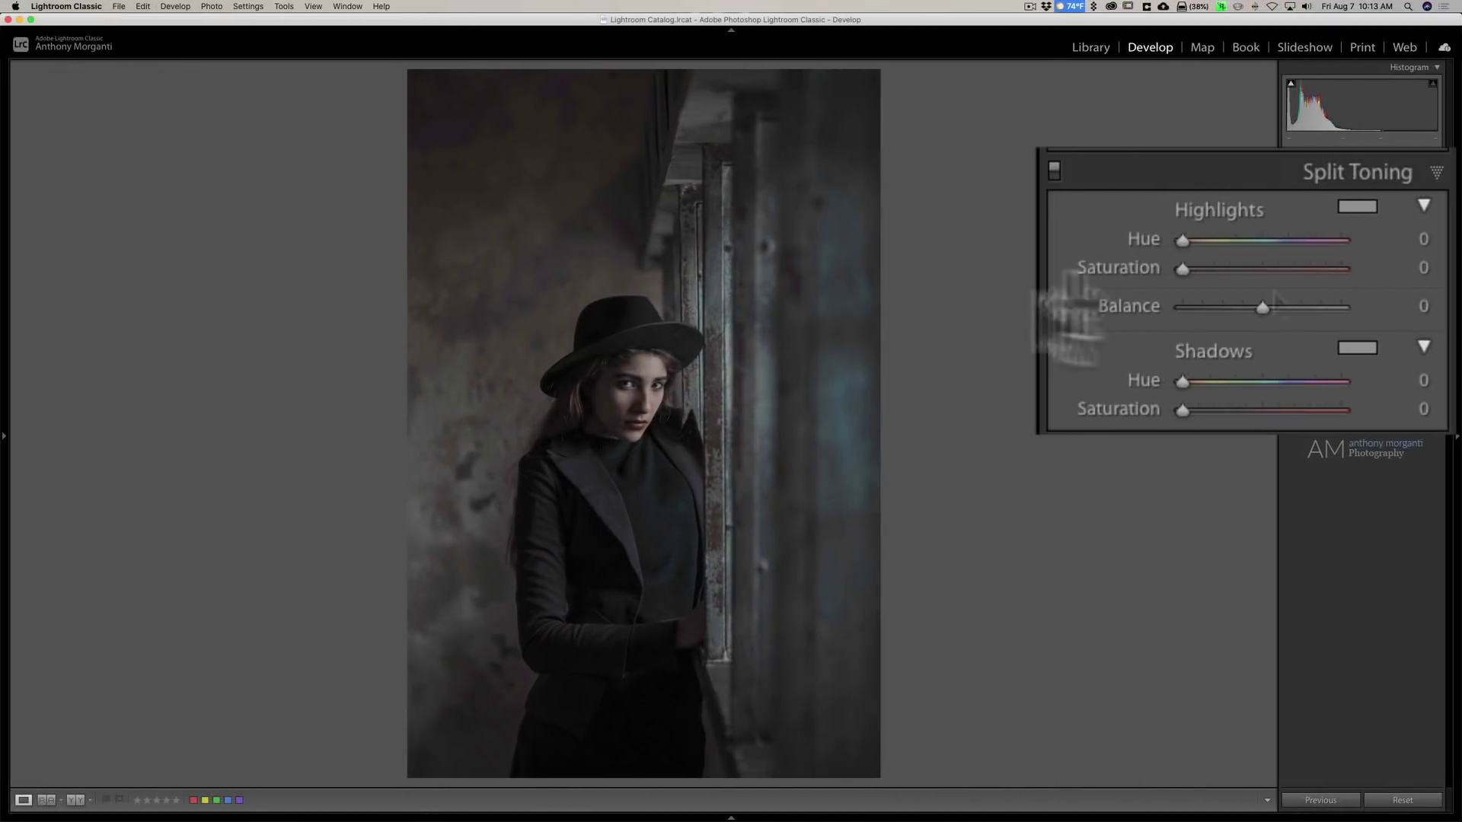
left_click(1247, 238)
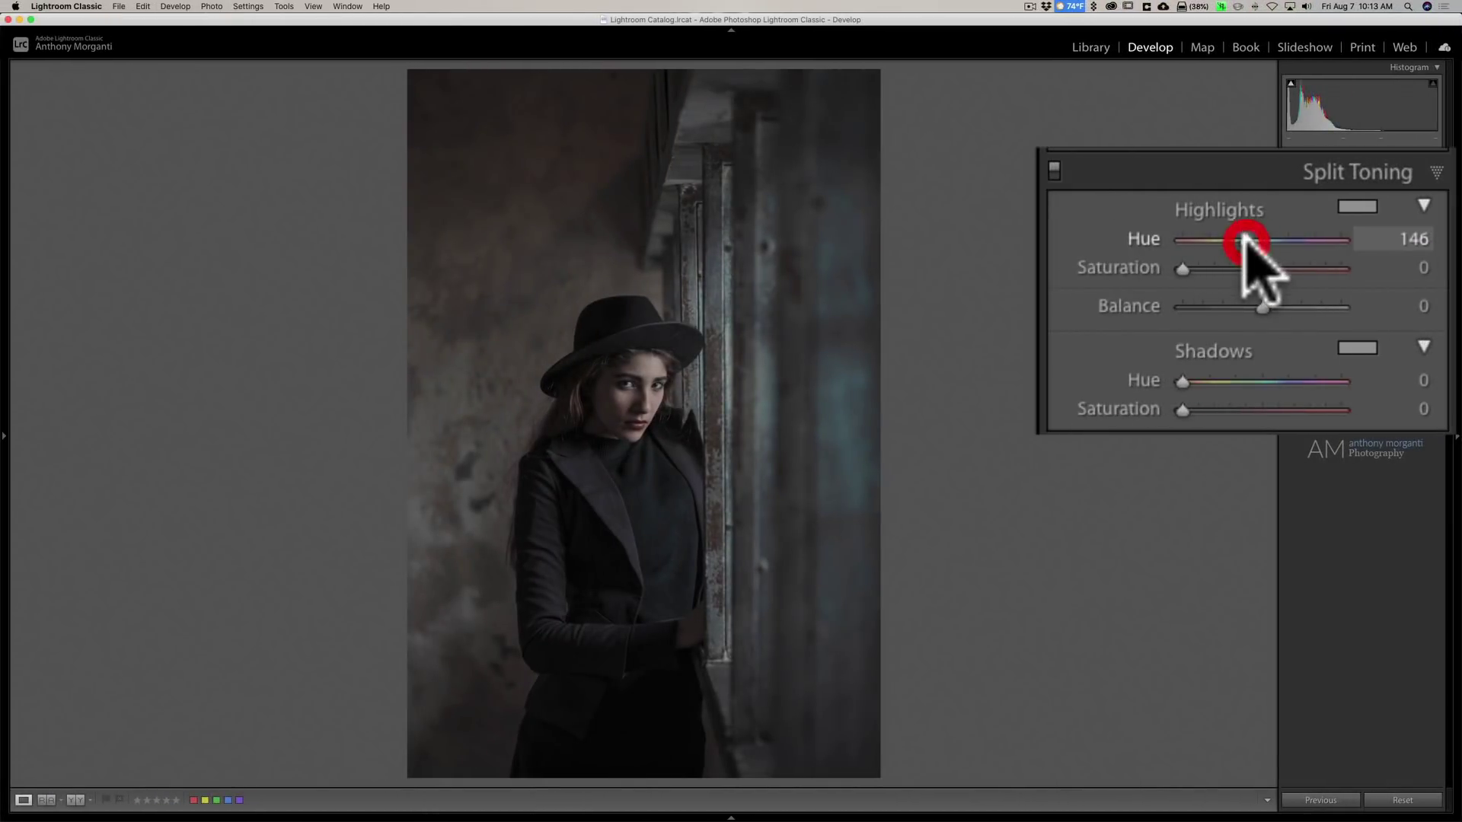
left_click_drag(1246, 238, 1253, 239)
left_click_drag(1214, 267, 1249, 267)
left_click(1224, 316)
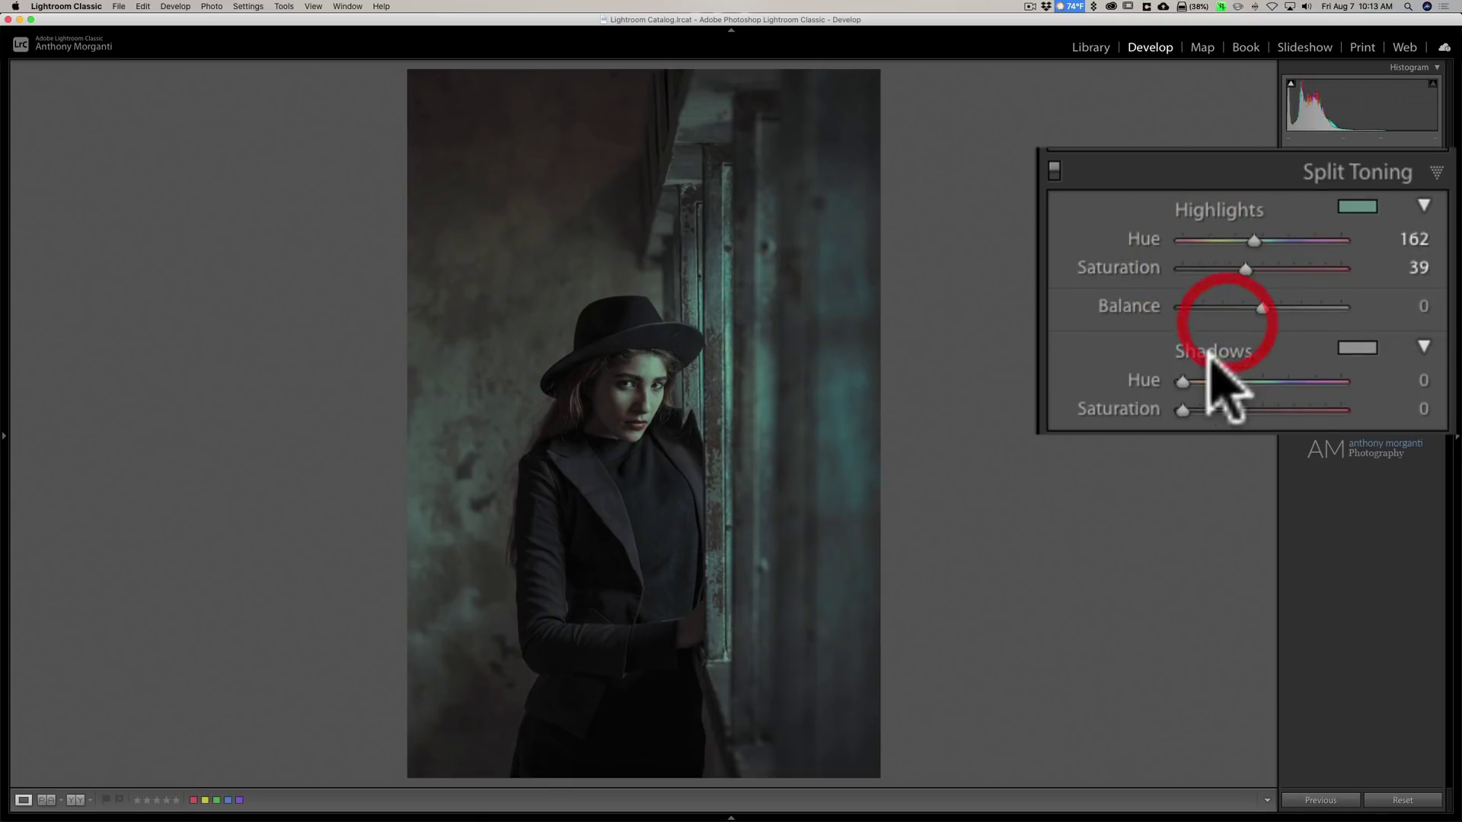
Give the shadows a magenta hue of 316 with saturation 19, and set Balance to −100
left_click_drag(1182, 378, 1318, 379)
mouse_move(1183, 408)
left_mouse_down()
mouse_move(1250, 408)
mouse_move(1212, 409)
left_mouse_up()
left_click(1245, 268)
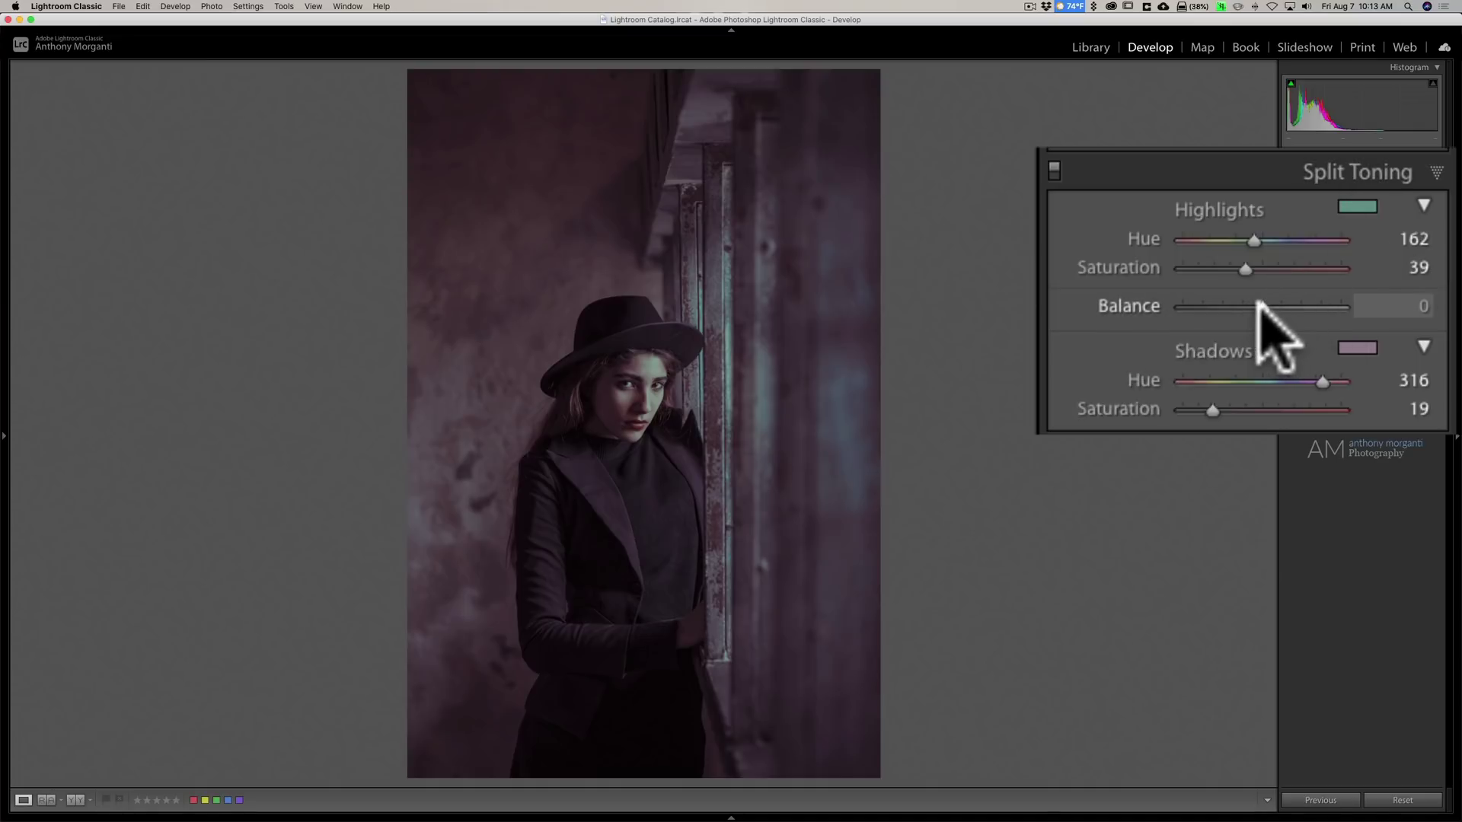
mouse_move(1261, 306)
left_mouse_down()
mouse_move(1355, 306)
mouse_move(1086, 306)
mouse_move(1249, 307)
left_mouse_up()
Reset the Split Toning Balance from −100 back to 0
double_click(1132, 305)
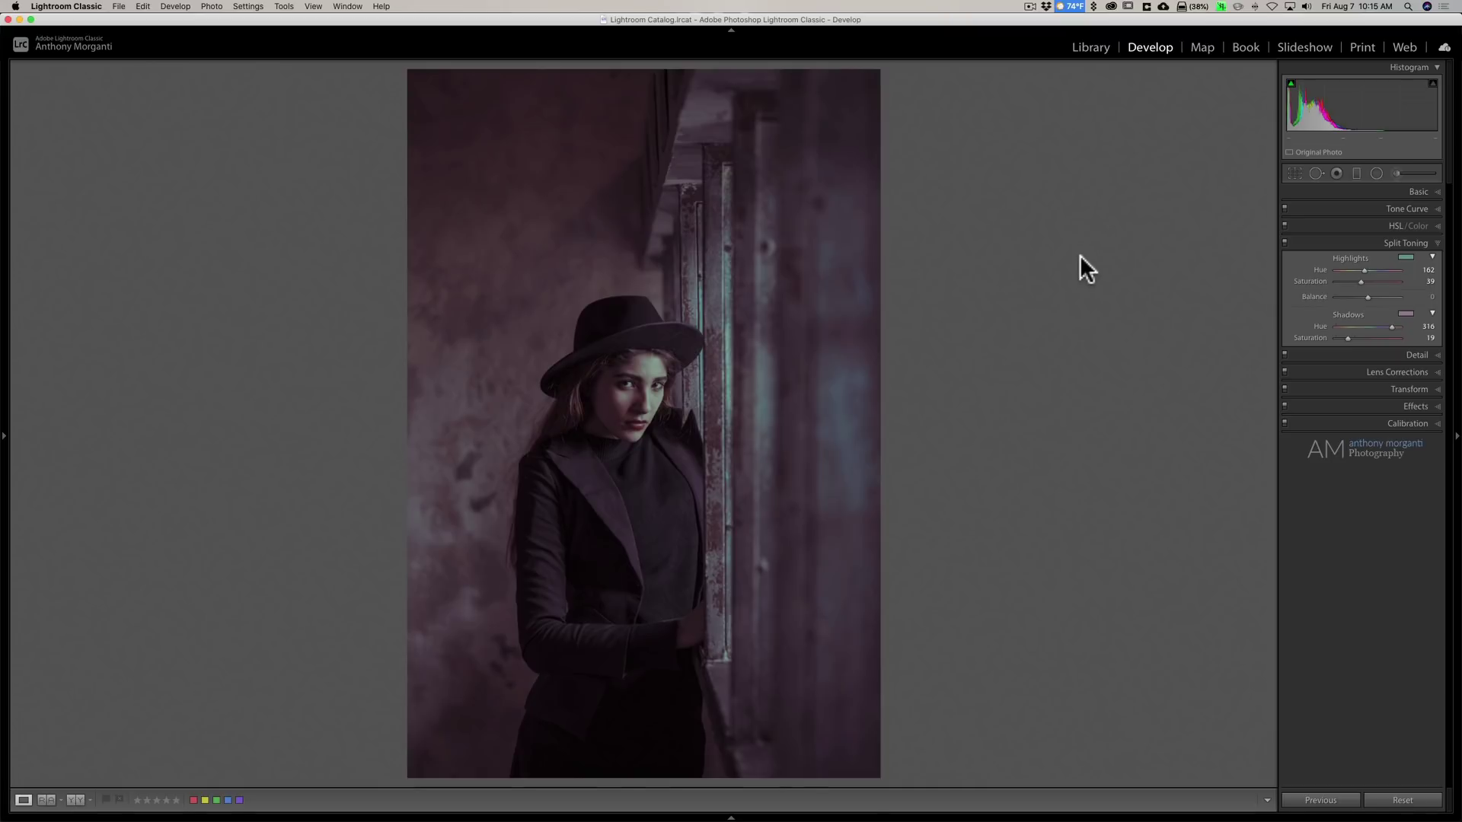
key("ctrl+Right")
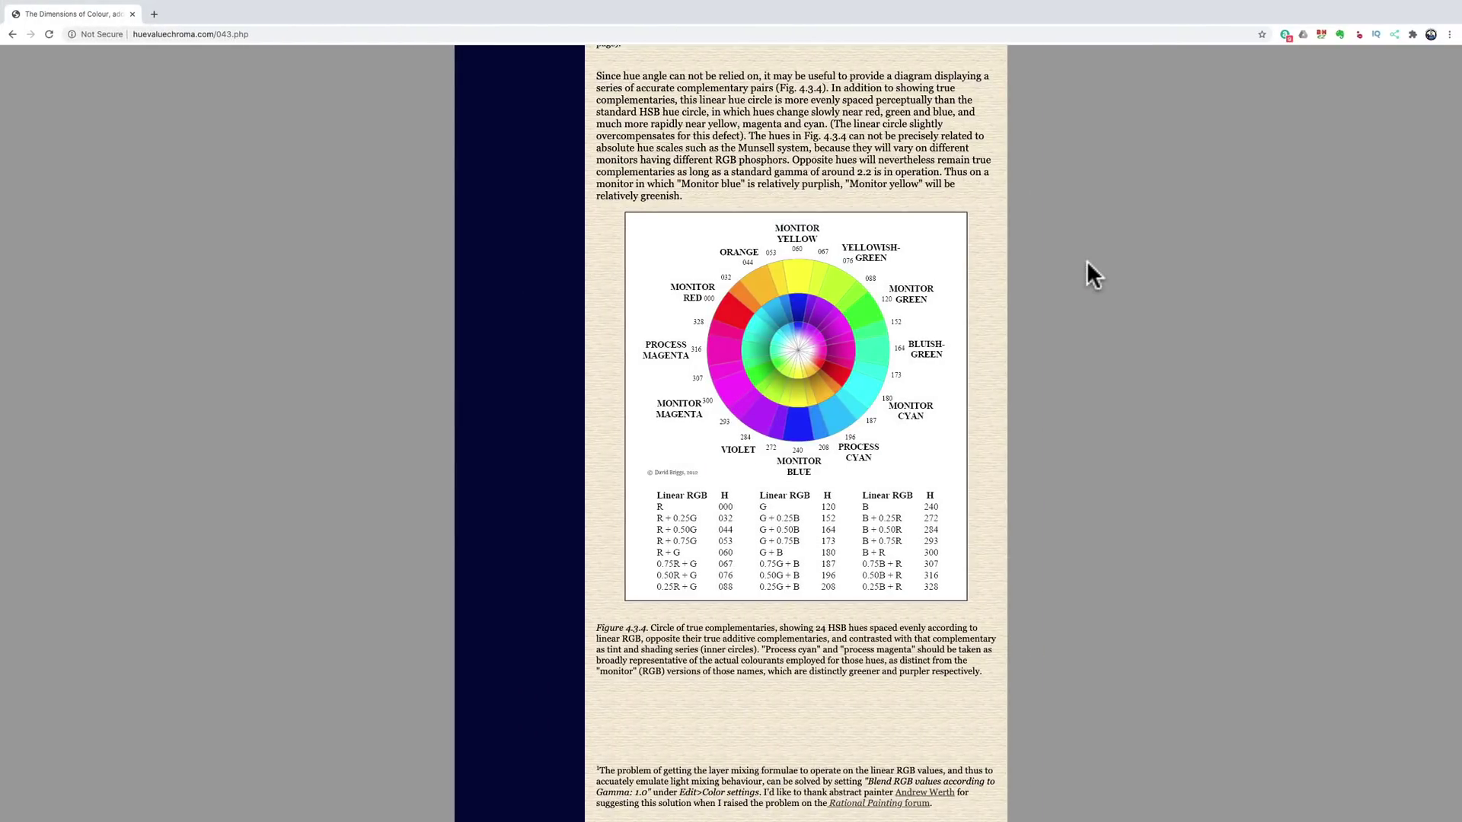
key("ctrl+Left")
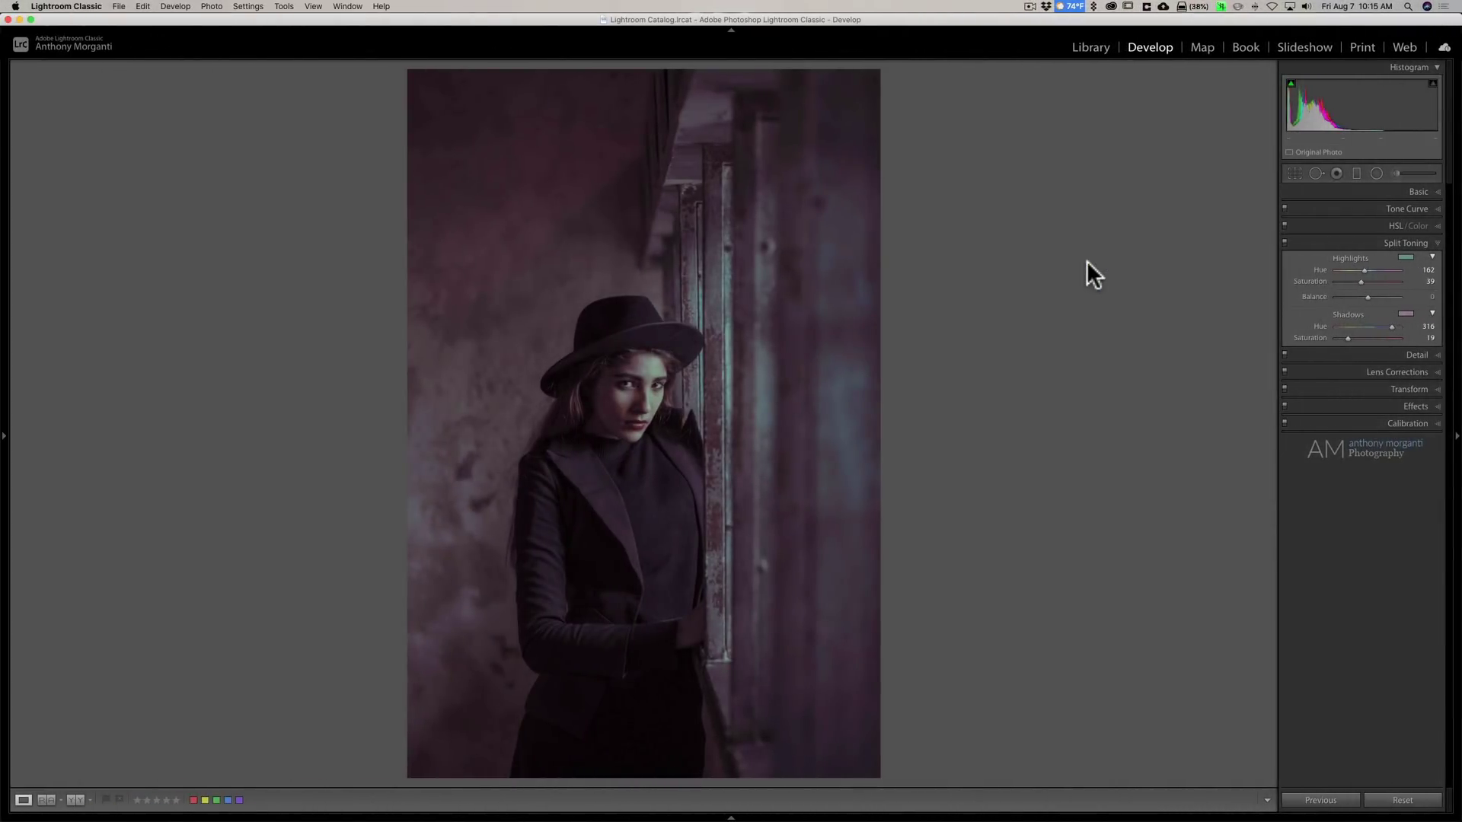